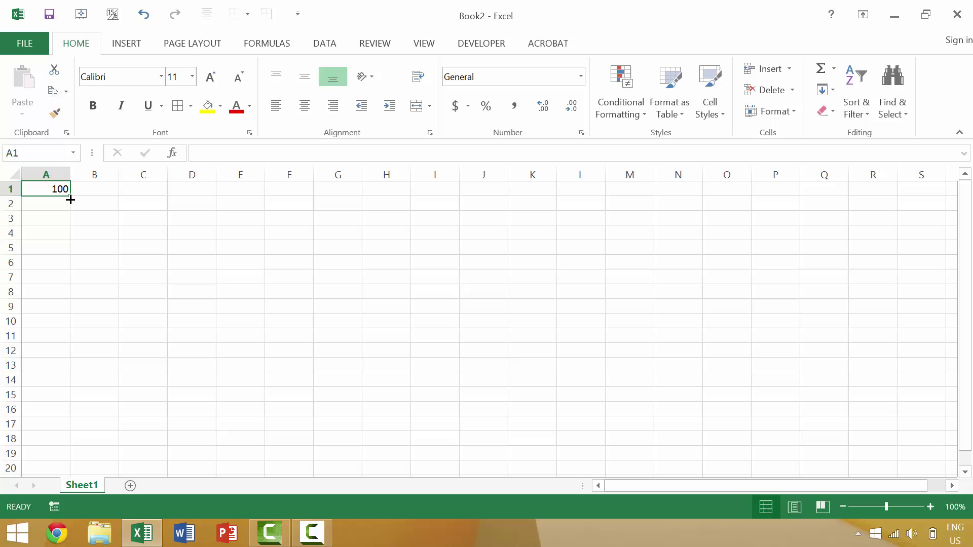
Make the Normal style's Calibri 11 font bold so the 100 in A1 appears bold
key("alt+apostrophe")
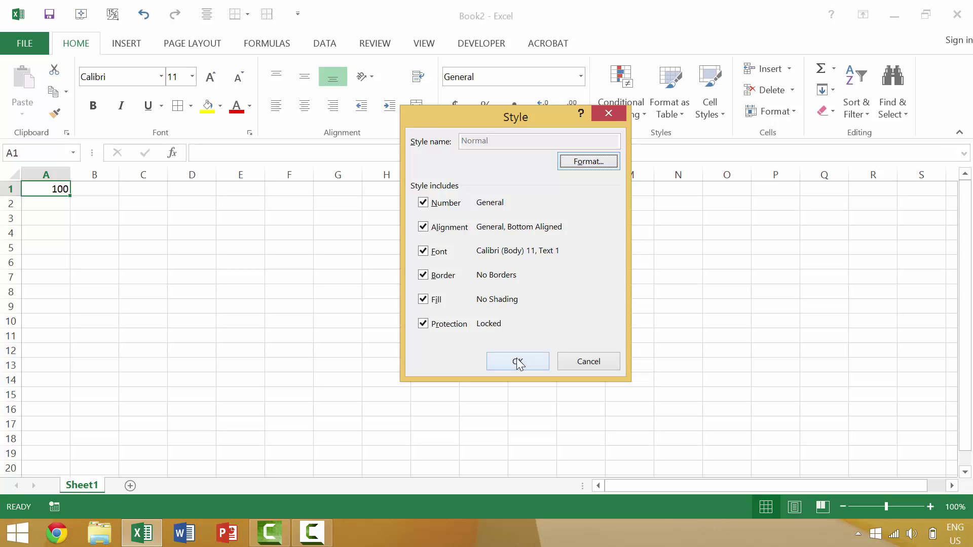
left_click(573, 161)
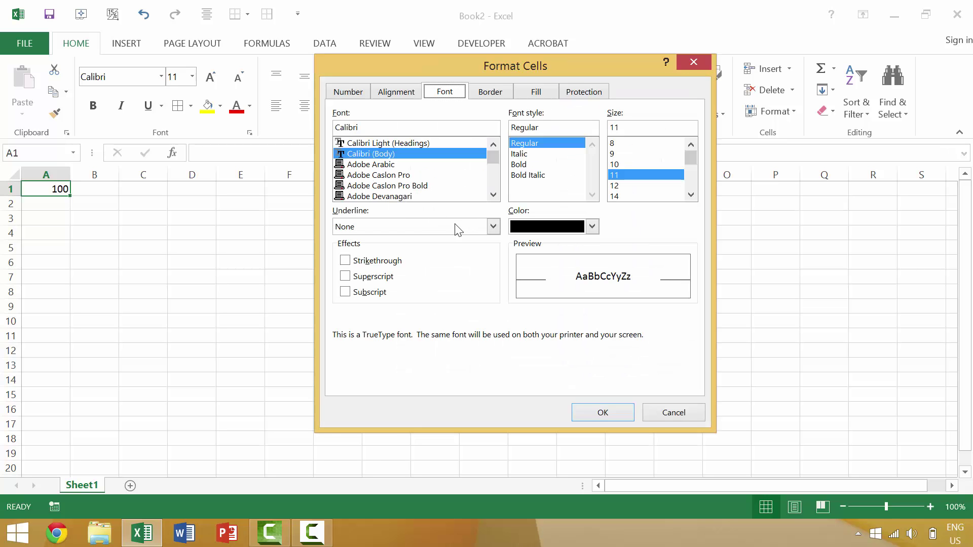
left_click(519, 164)
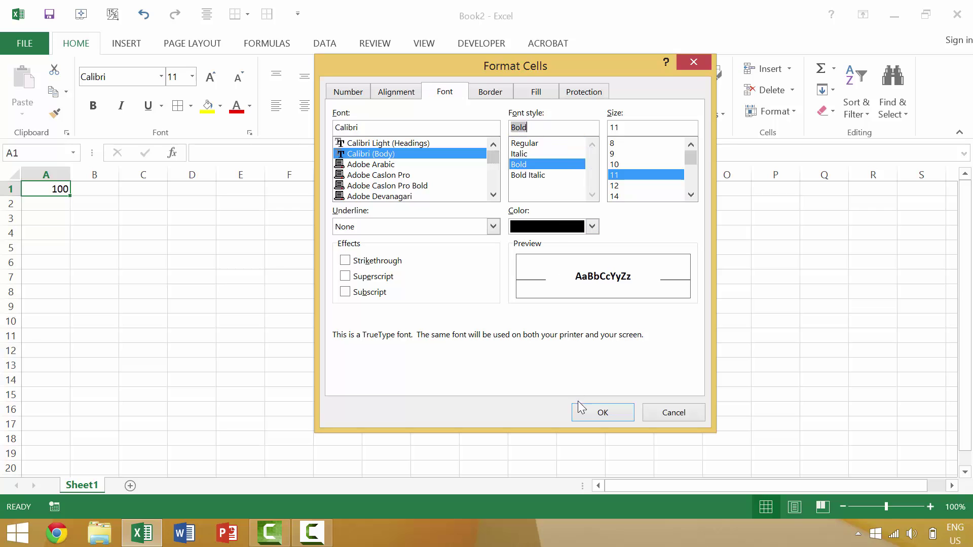
left_click(601, 411)
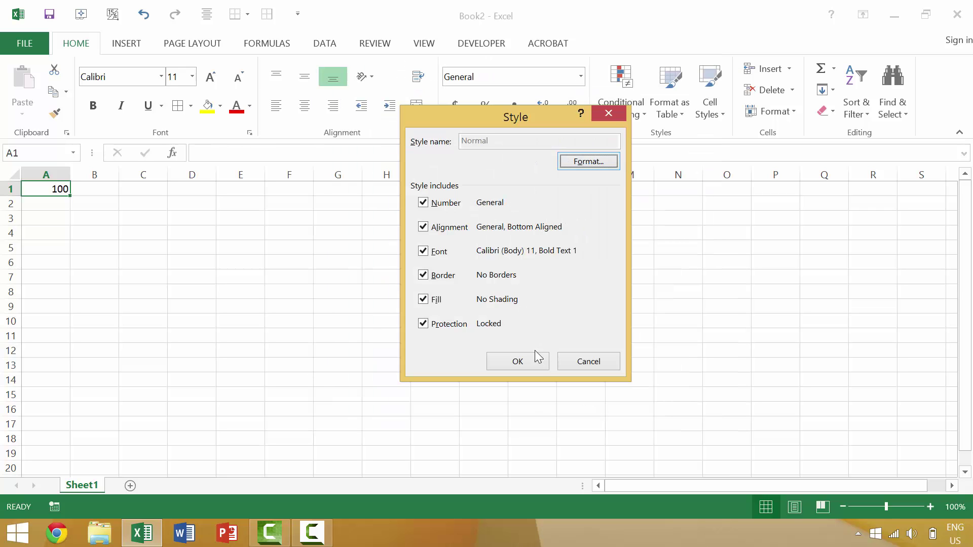
left_click(515, 361)
left_click(181, 267)
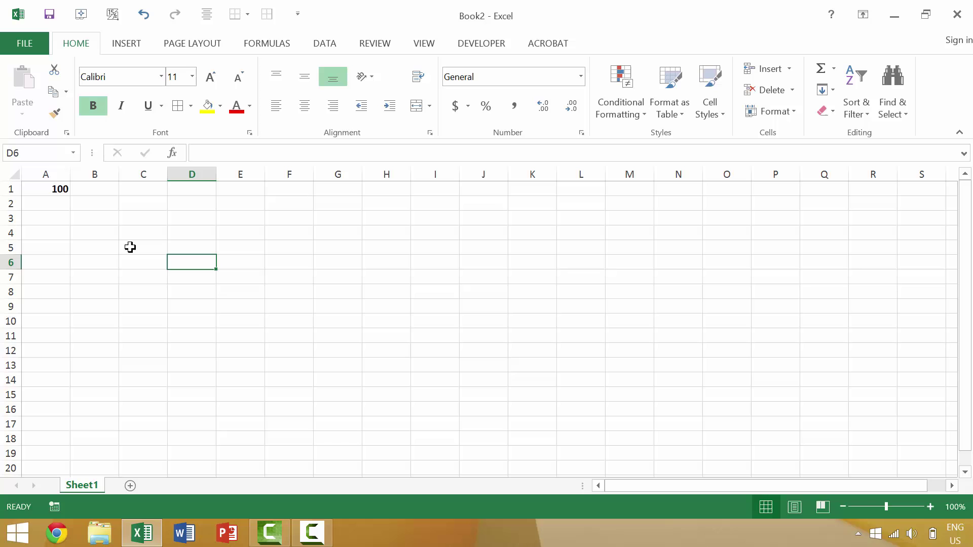
Apply the Normal cell style to cell A1
left_click(56, 189)
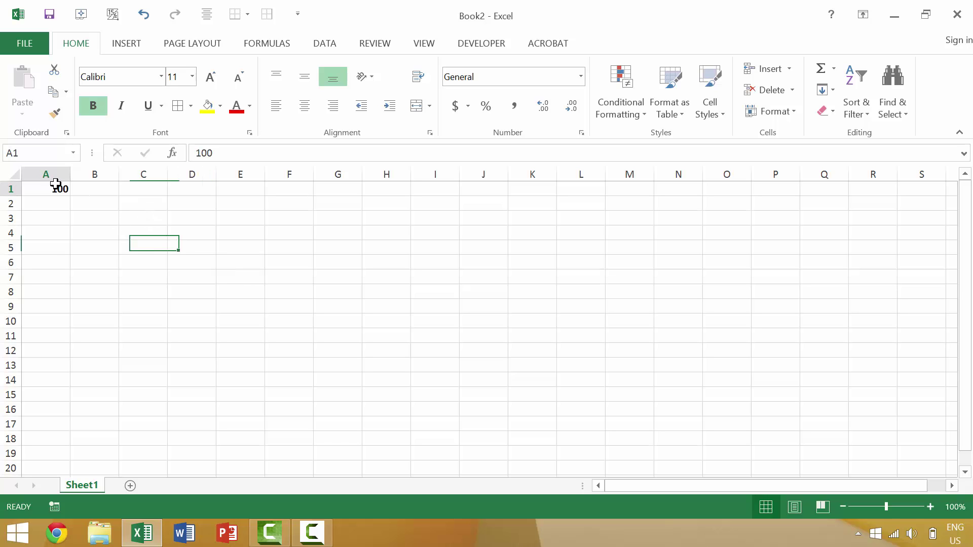
left_click(698, 107)
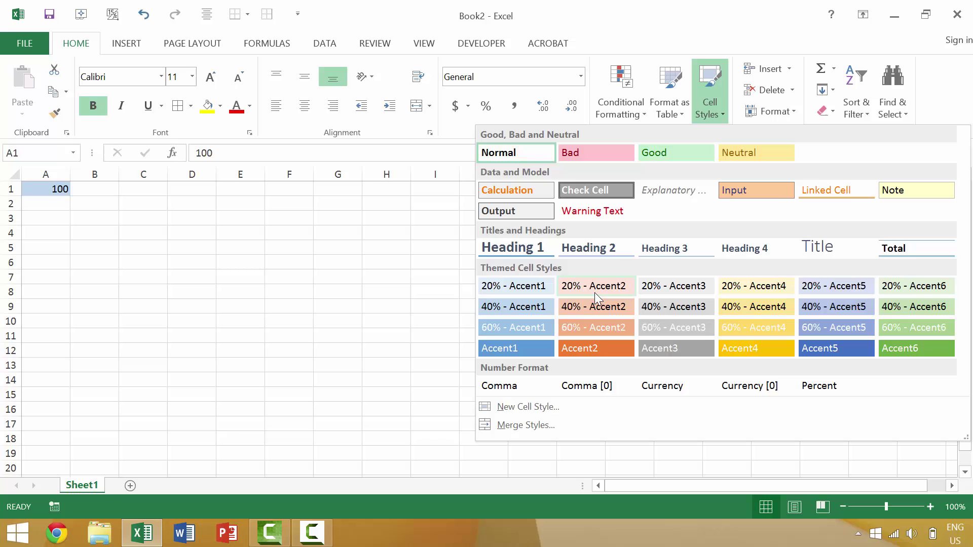
left_click(522, 154)
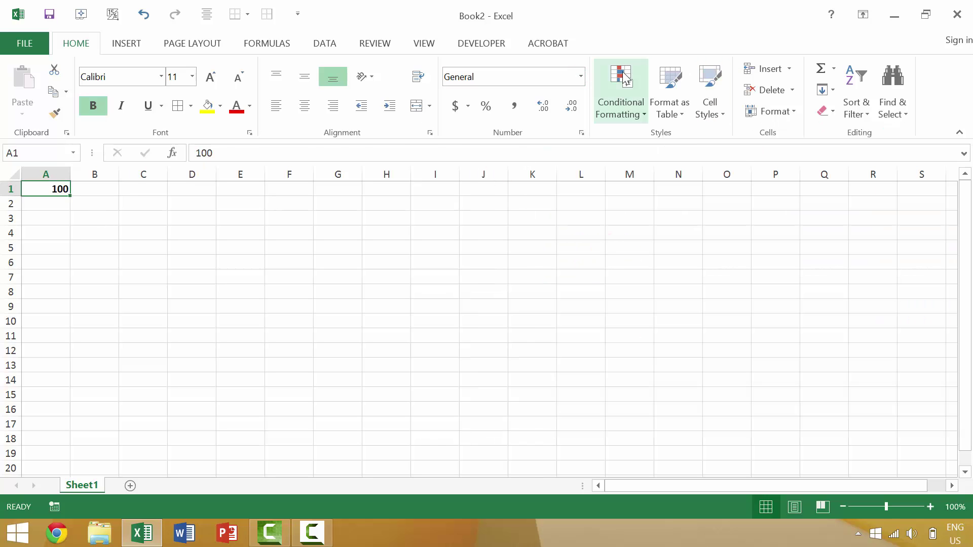
left_click(708, 89)
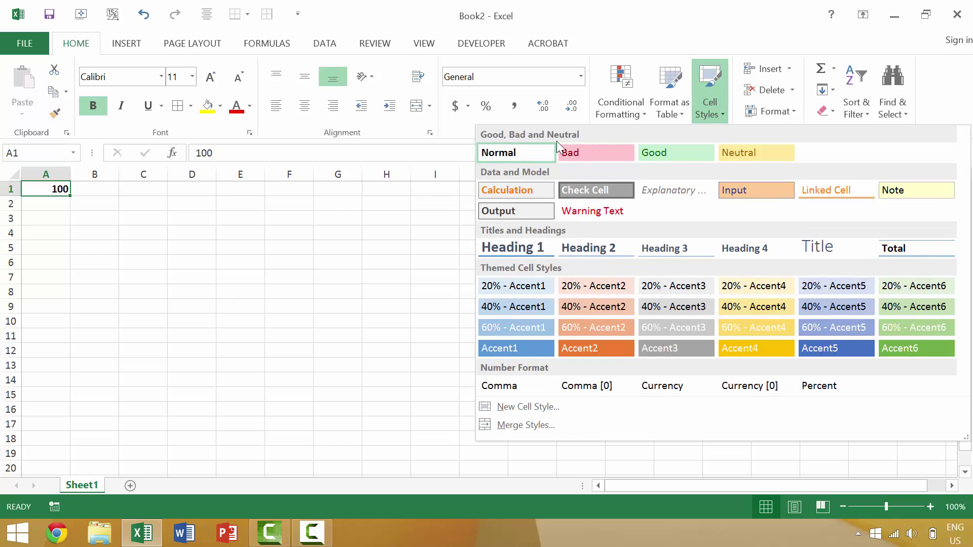
right_click(519, 154)
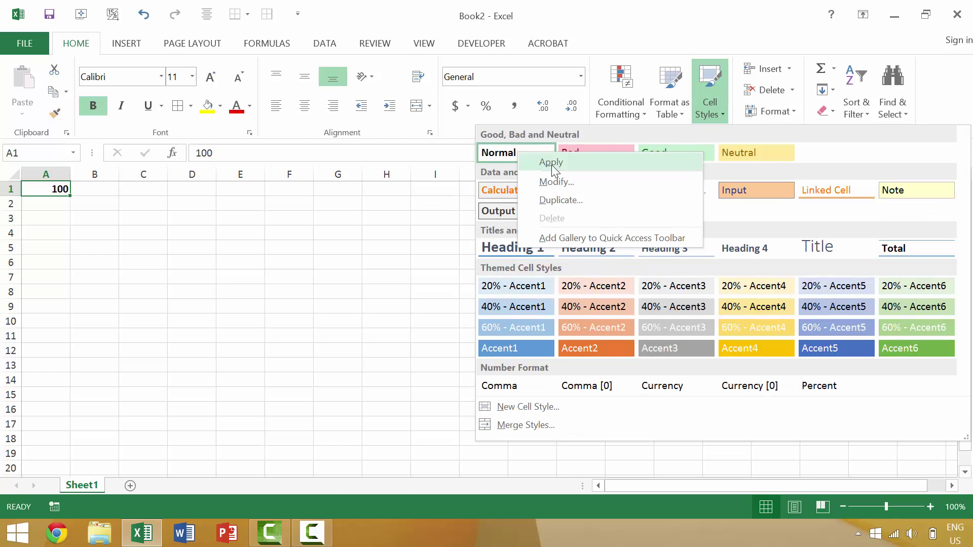
left_click(493, 156)
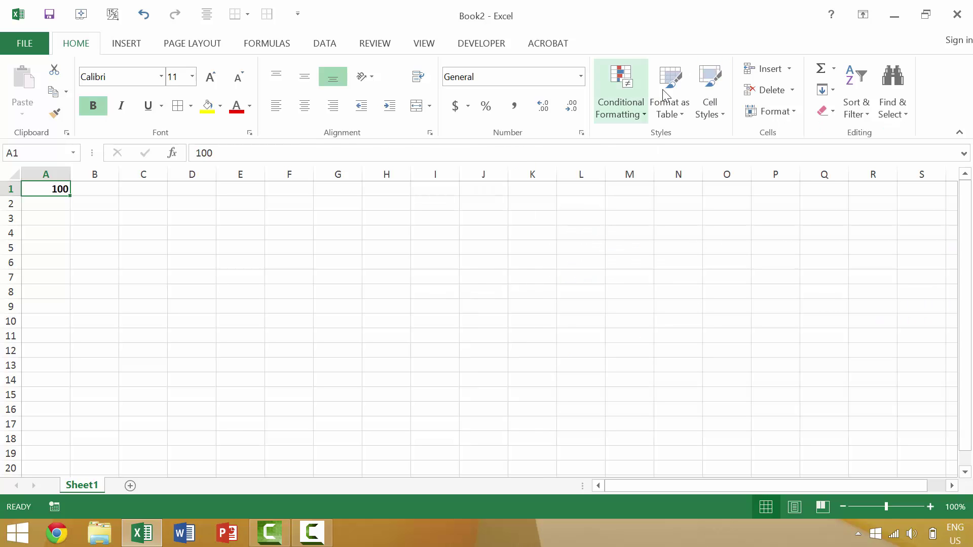
Change the Normal style's font colour to Light Blue
left_click(716, 90)
right_click(521, 150)
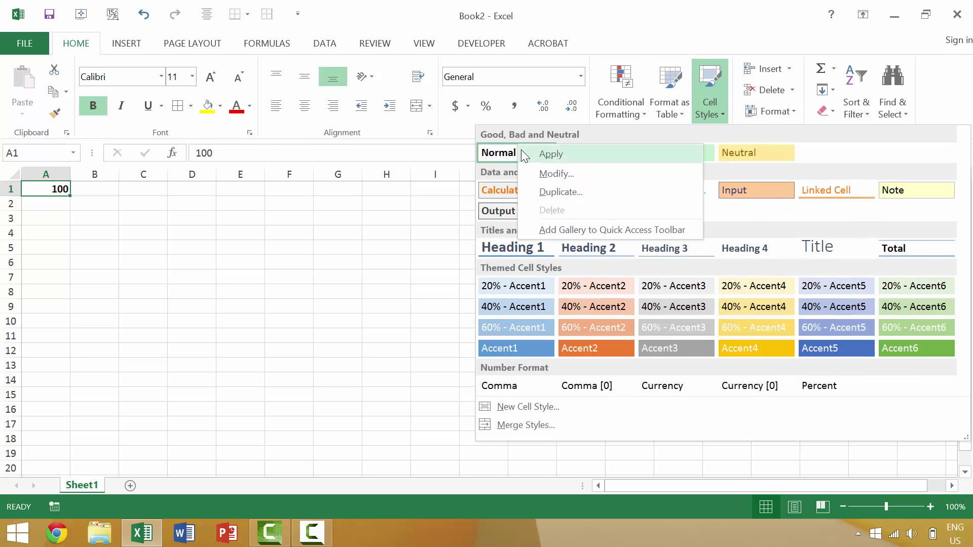
left_click(557, 174)
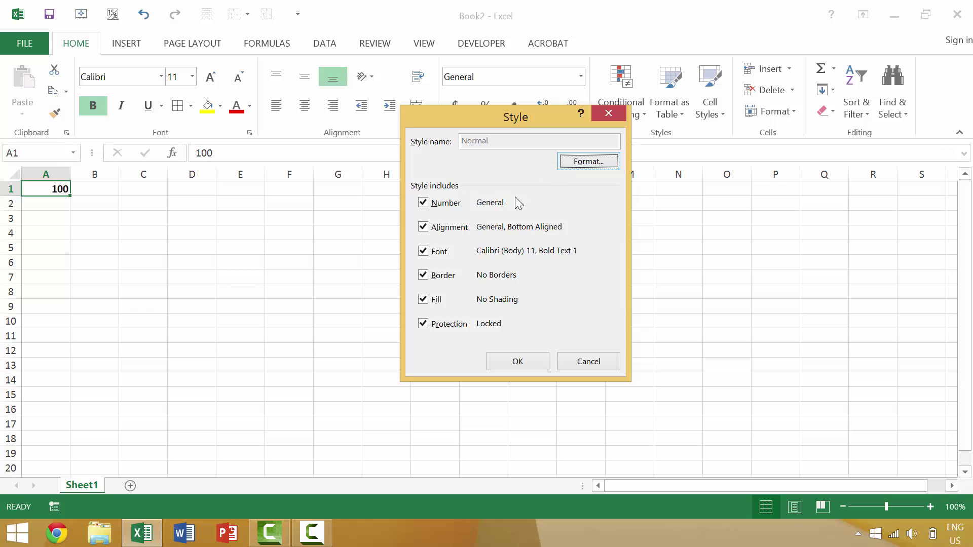
left_click(588, 161)
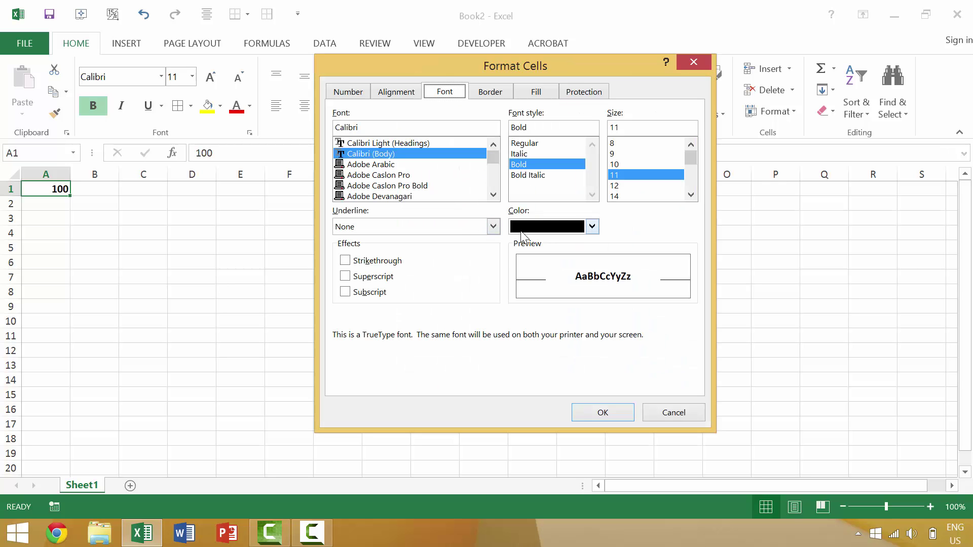
left_click(591, 228)
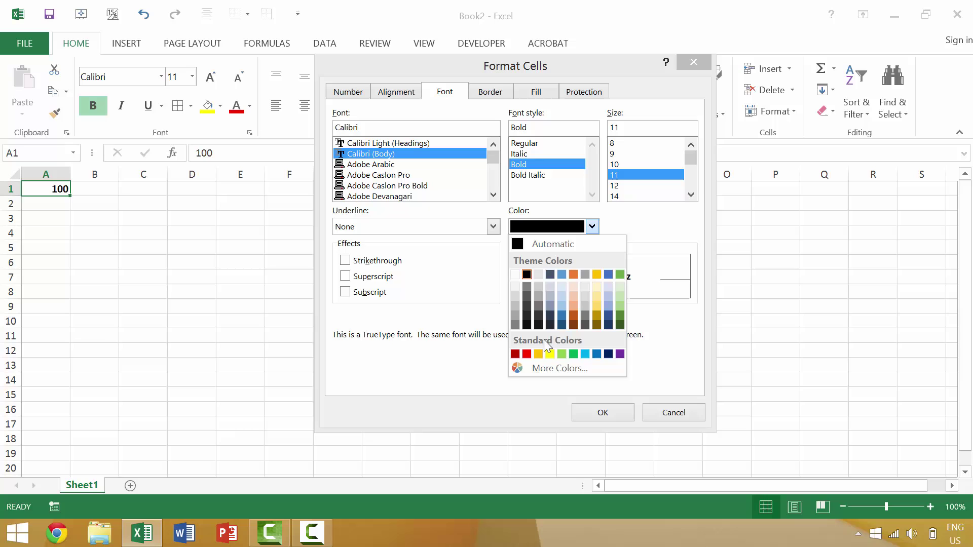
left_click(584, 353)
left_click(603, 412)
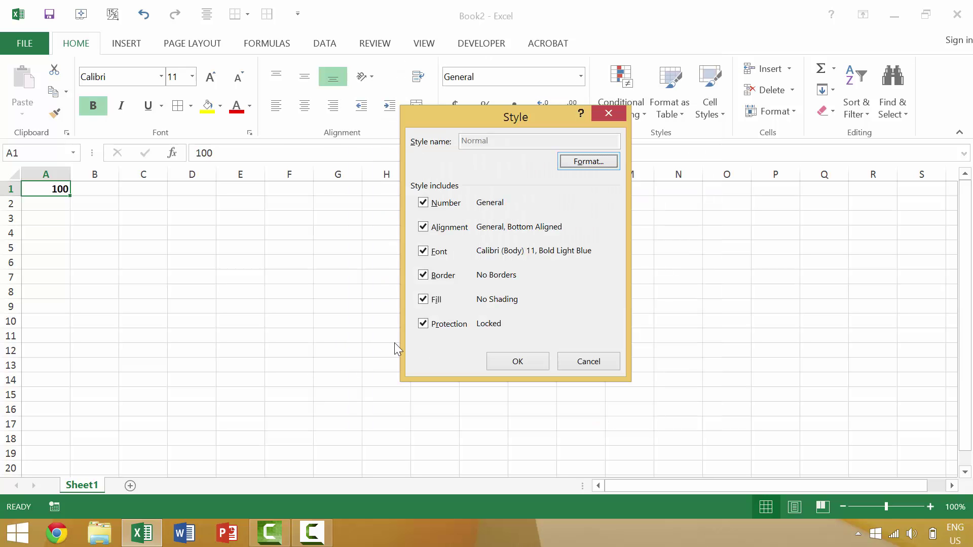
left_click(517, 361)
left_click(112, 244)
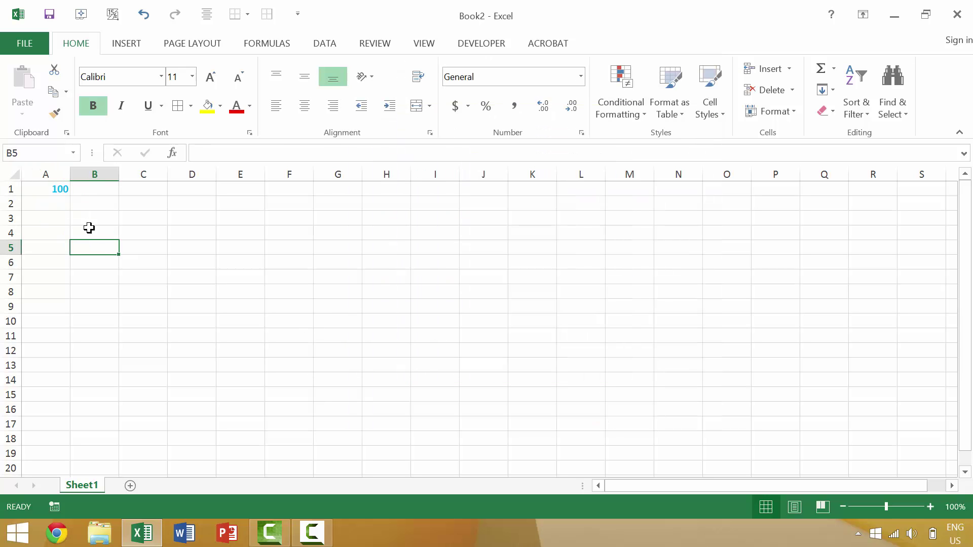
Enter 100 in cells B2 and E2
left_click(111, 205)
type("100")
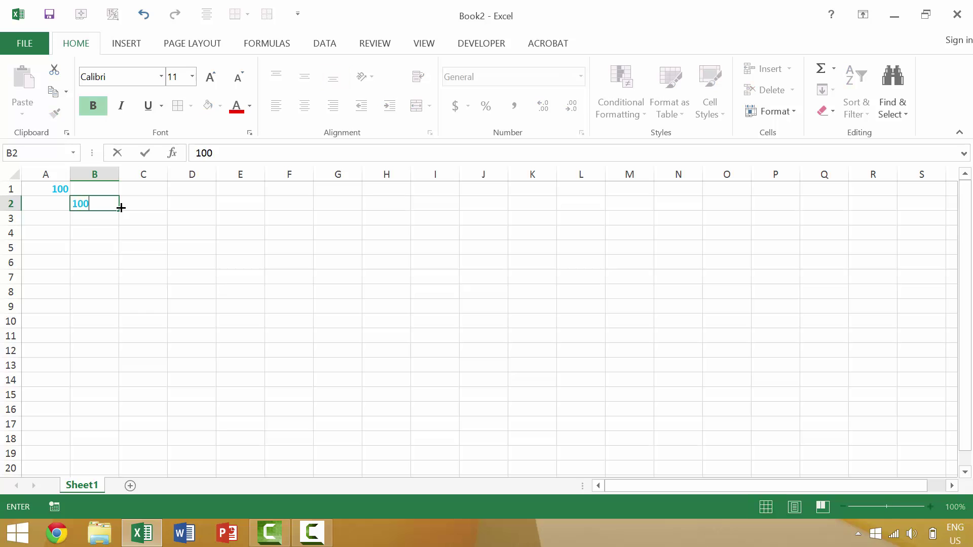
key("Tab")
key("Tab")
key("Tab")
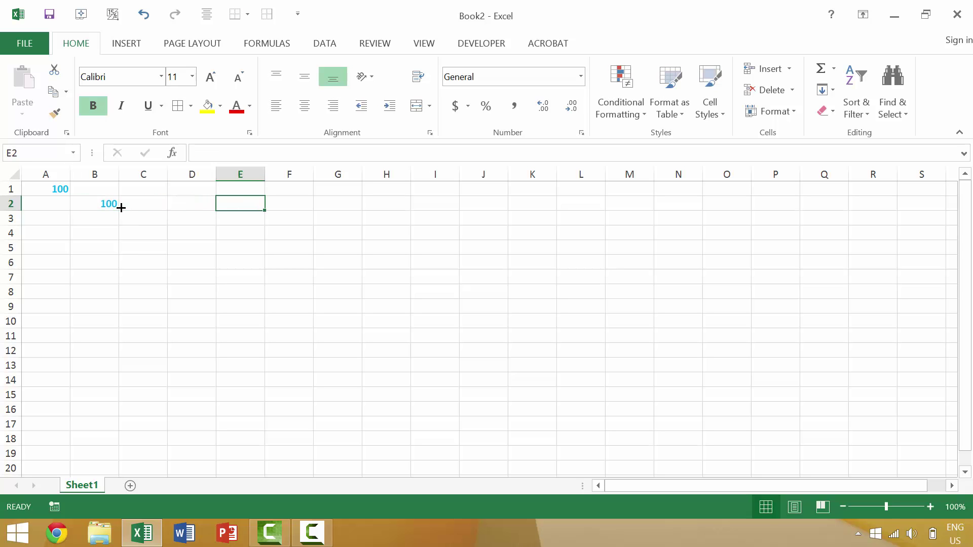
type("100")
key("Return")
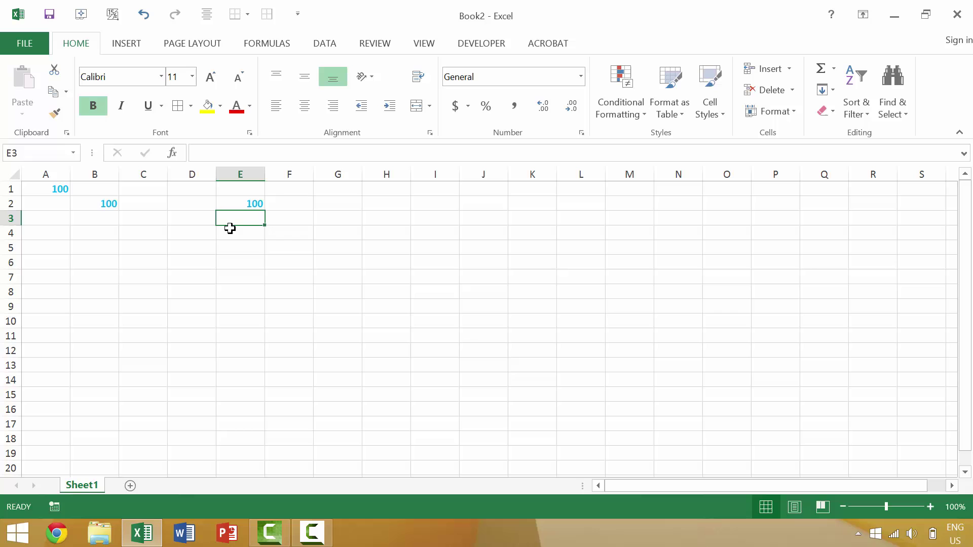
Set the Normal style's font colour back to Automatic so the 100s in A1, B2 and E2 turn black
left_click(243, 202)
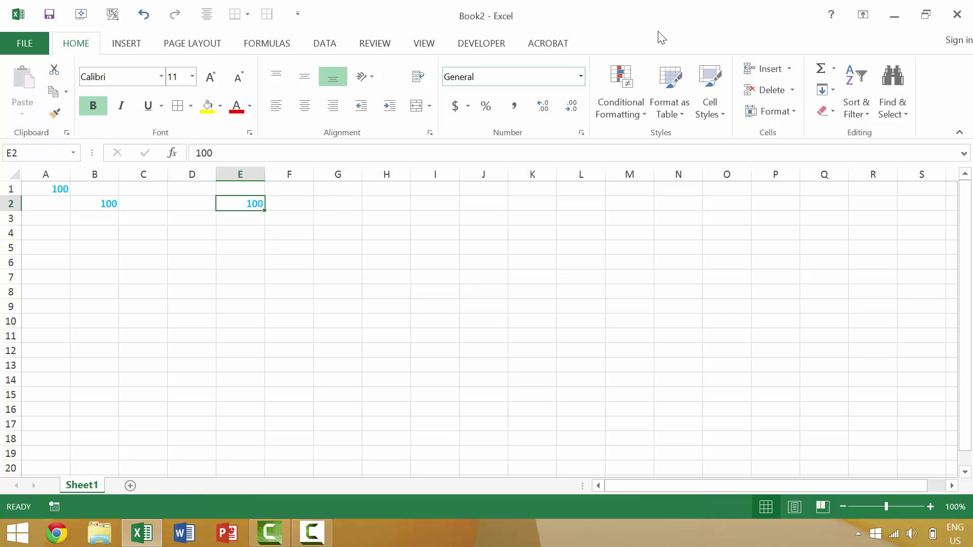
left_click(711, 108)
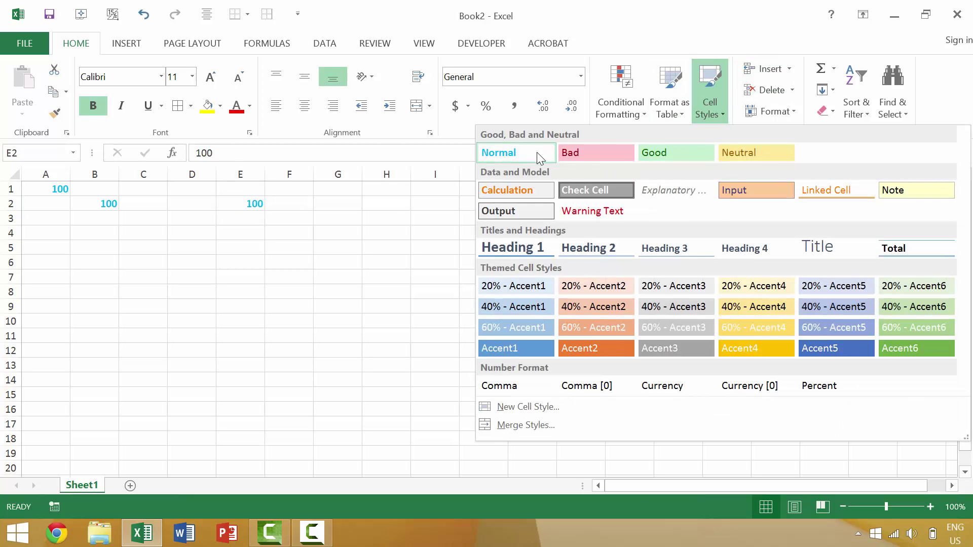
right_click(536, 152)
left_click(568, 181)
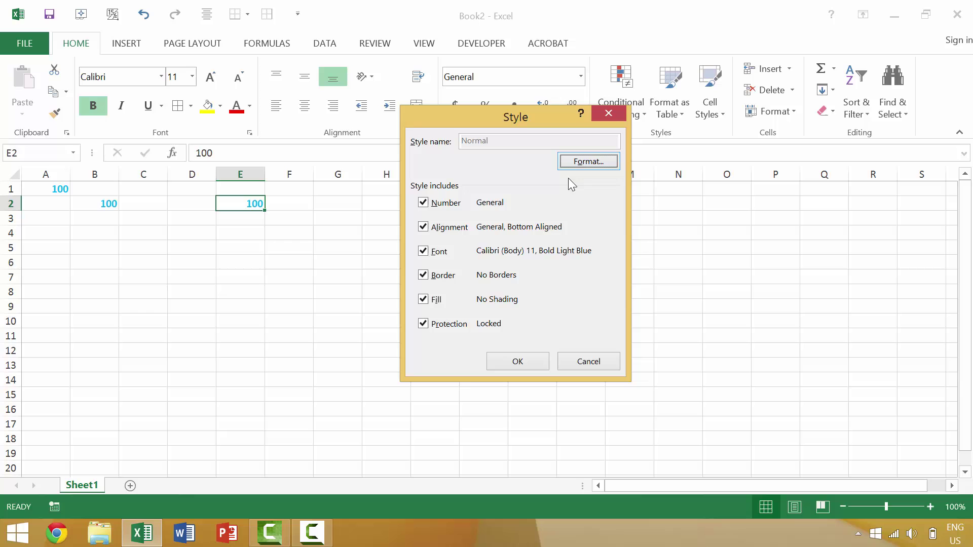
left_click(558, 163)
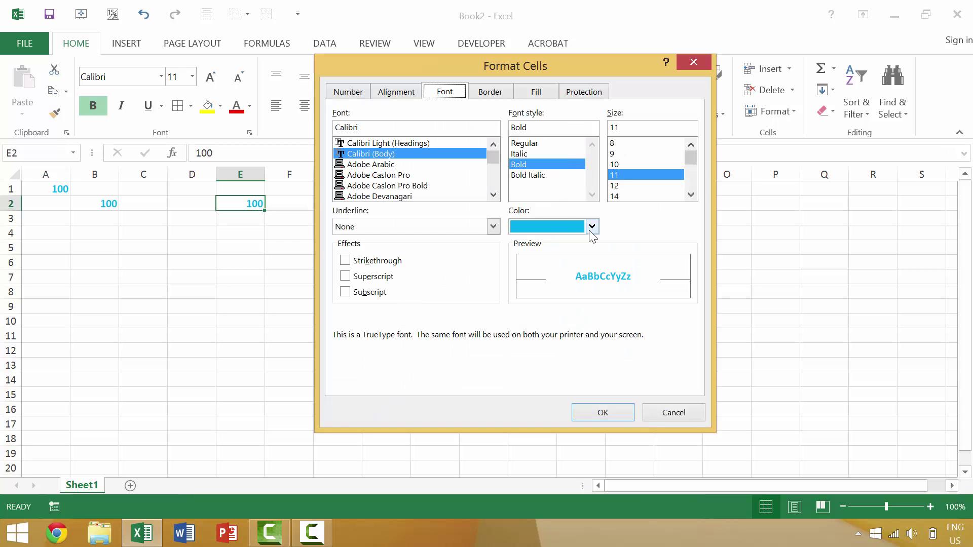
left_click(591, 228)
left_click(534, 245)
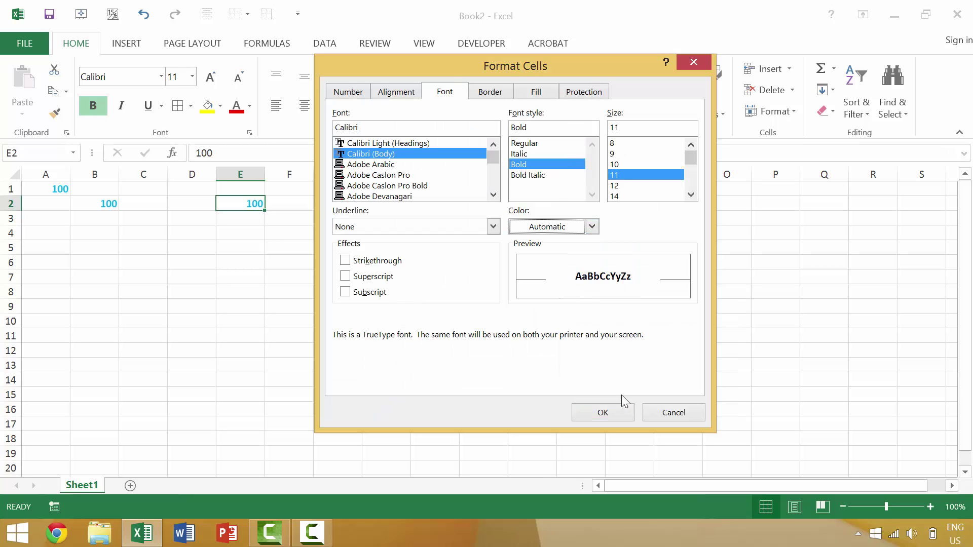
left_click(615, 412)
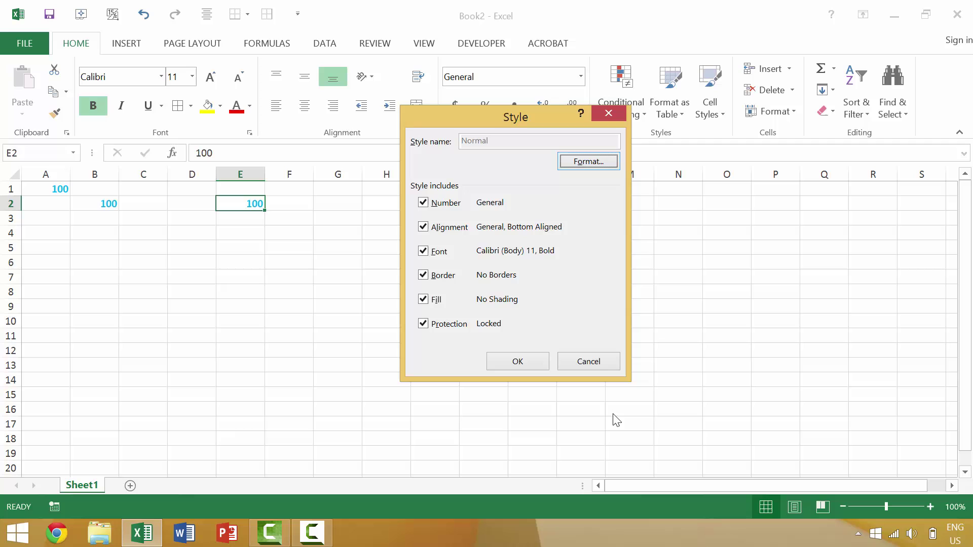
left_click(530, 364)
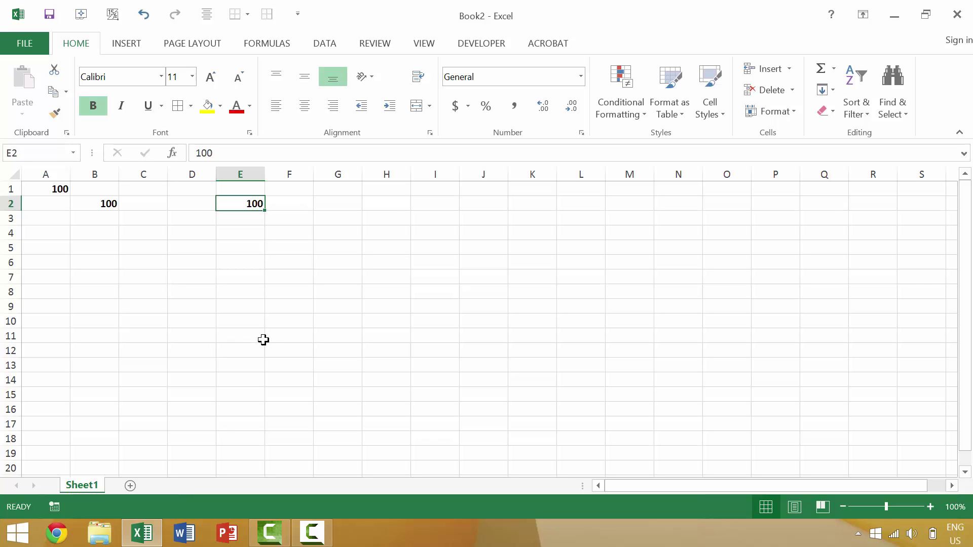
Select the empty cell E9, opening and cancelling the Style dialog
left_click(219, 307)
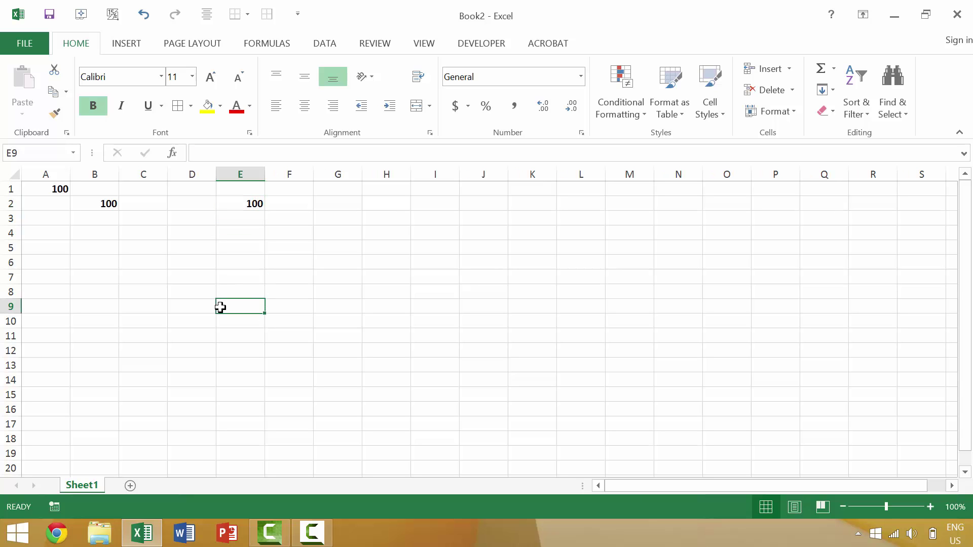
key("alt+apostrophe")
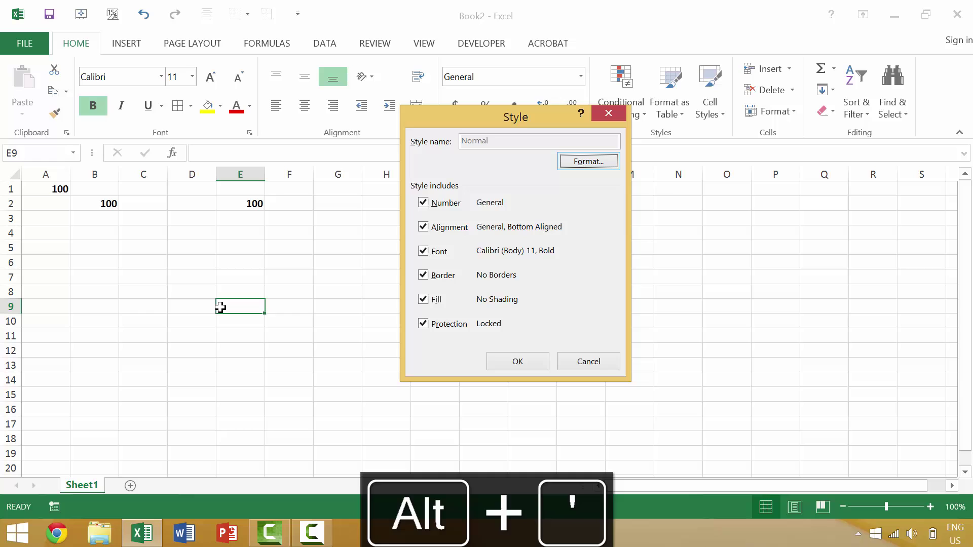
key("Escape")
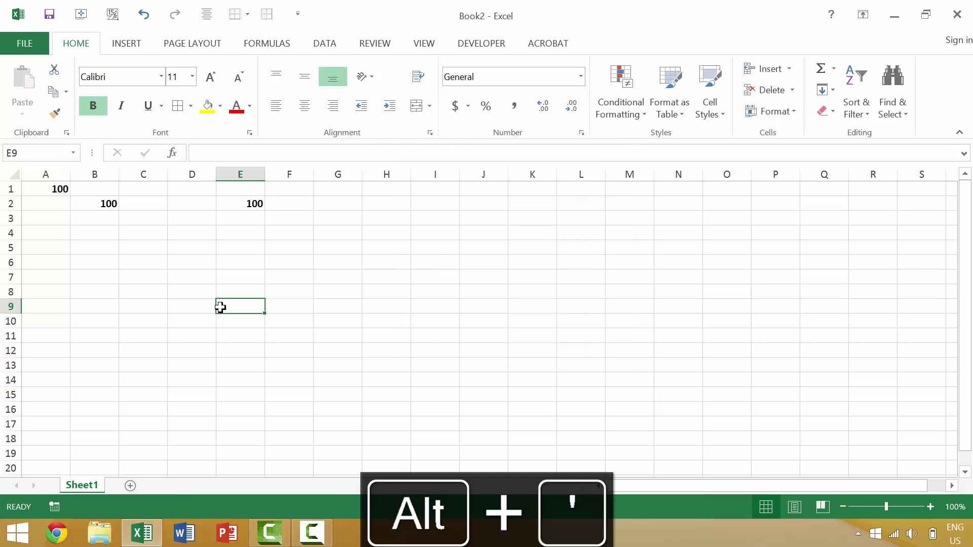
Give the Normal style a red, 22-point font
key("alt")
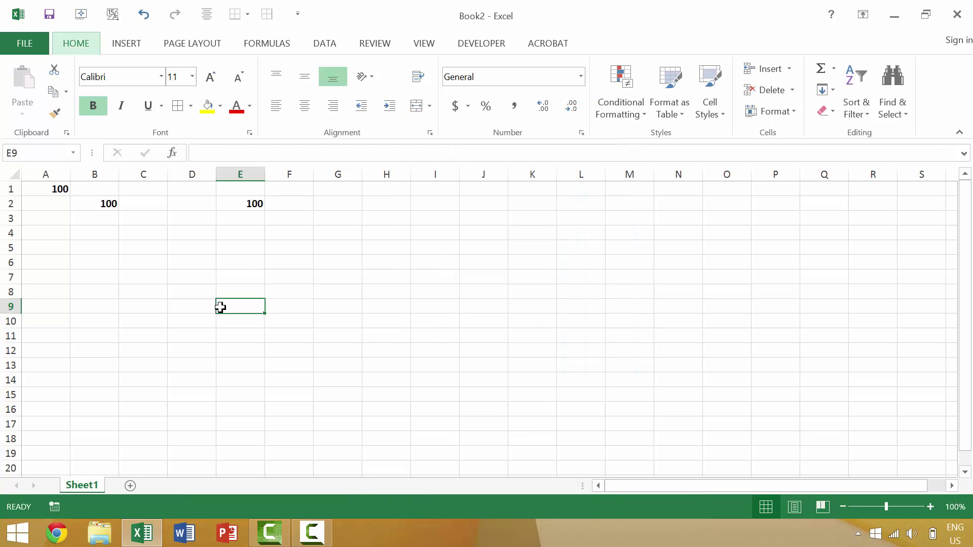
key("h")
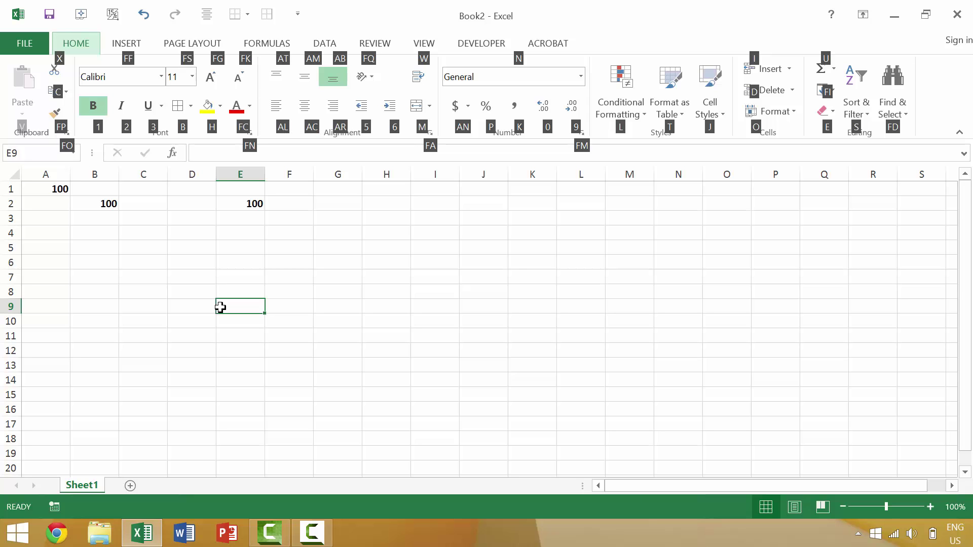
key("j")
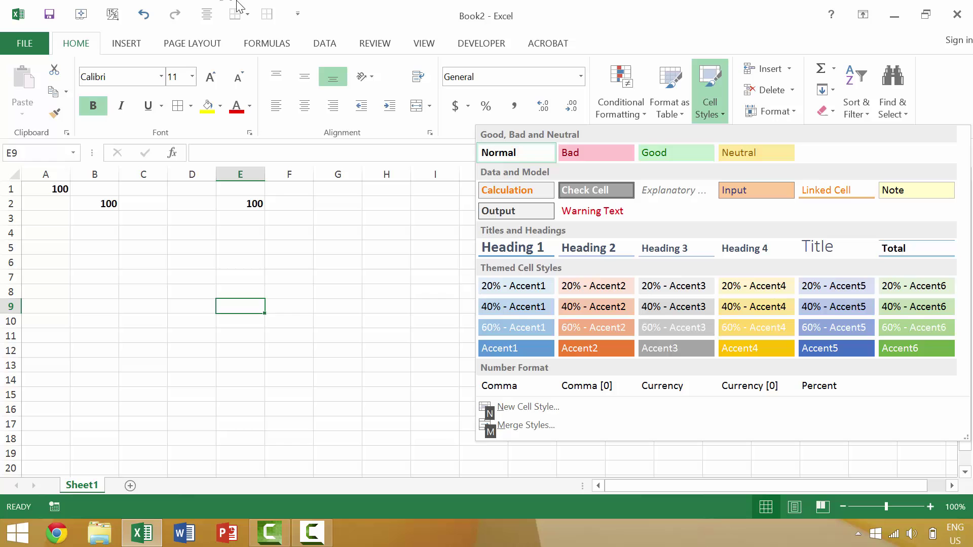
right_click(534, 155)
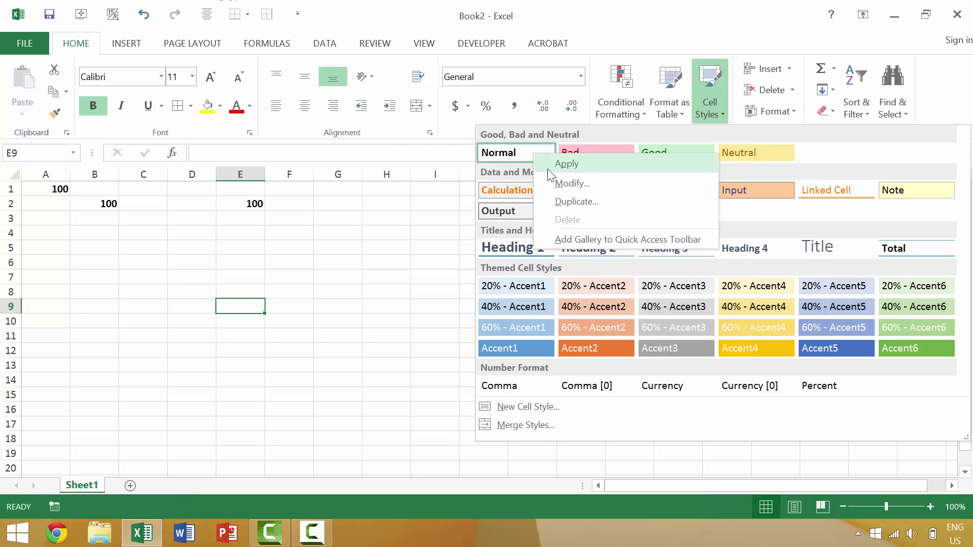
left_click(555, 181)
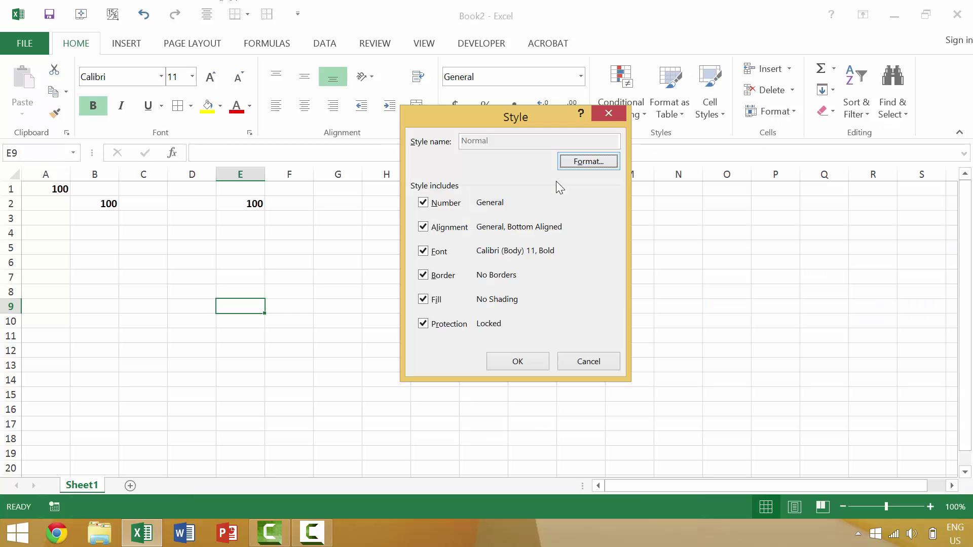
left_click(592, 163)
left_click(593, 228)
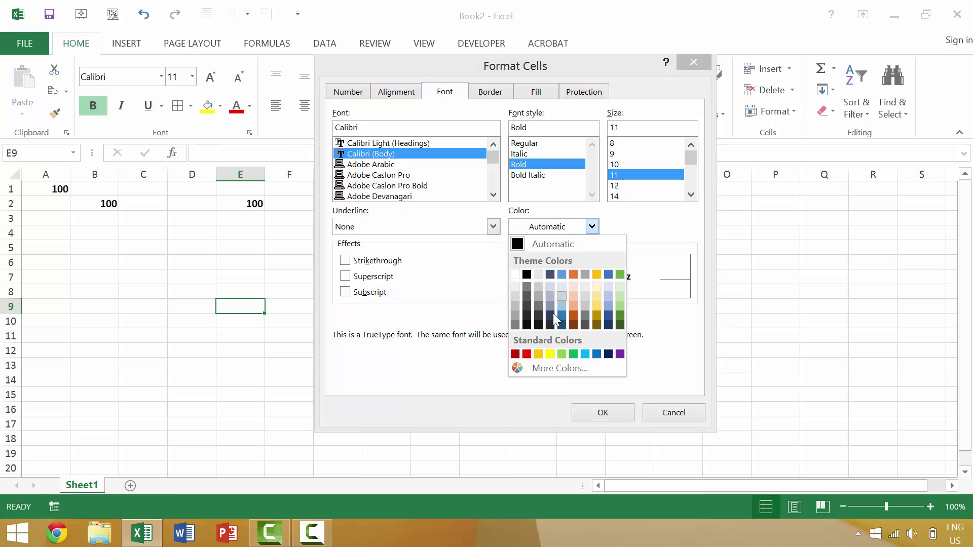
left_click(527, 353)
left_click(691, 195)
left_click(691, 195)
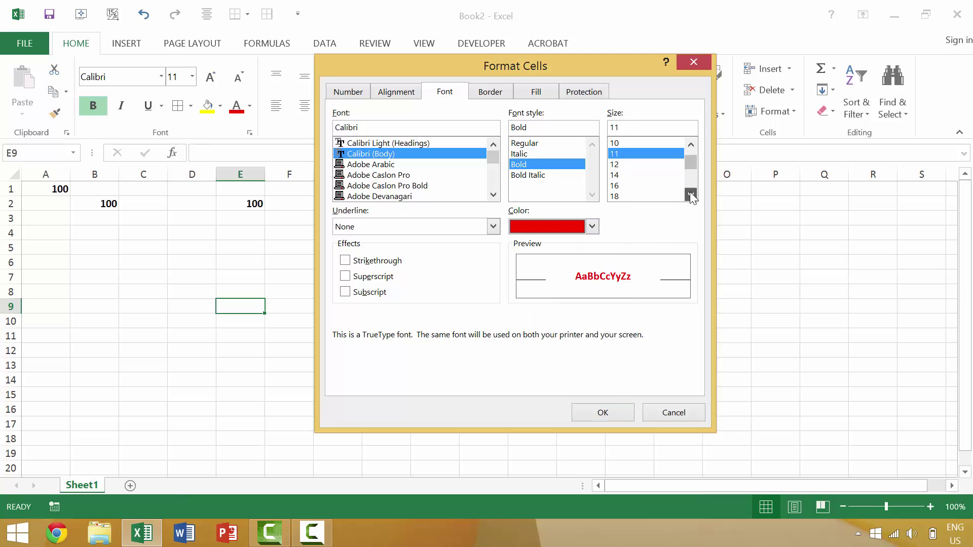
left_click(691, 195)
left_click(691, 195)
left_click(619, 185)
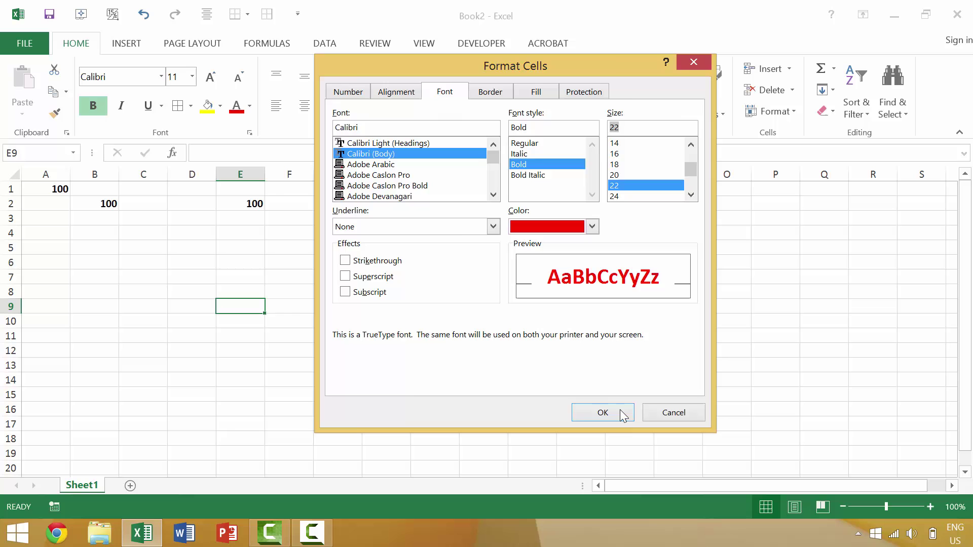
left_click(619, 411)
left_click(518, 360)
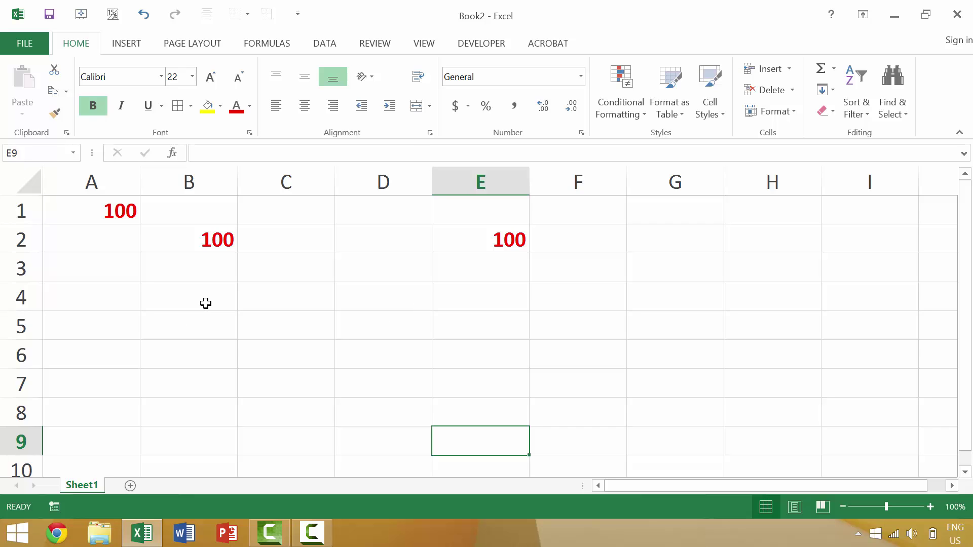
With B2 selected, raise the Normal style's font size to 72 points
left_click(205, 303)
left_click(213, 234)
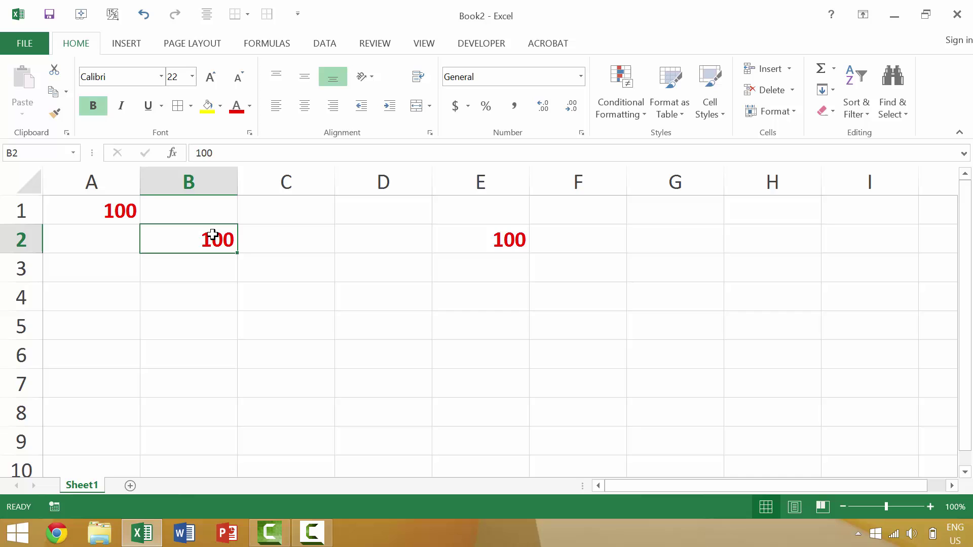
key("alt+apostrophe")
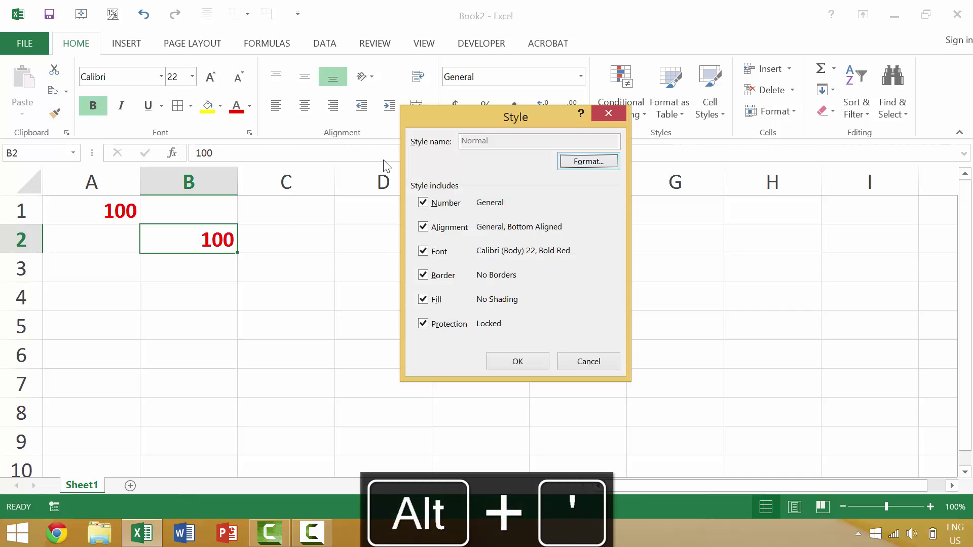
left_click(581, 166)
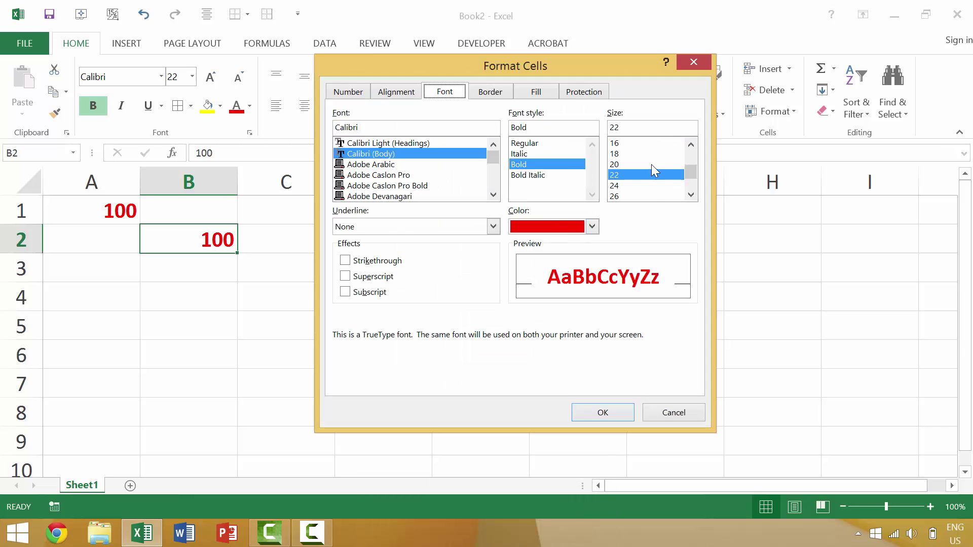
scroll(651, 170, "down", 2)
left_click(626, 196)
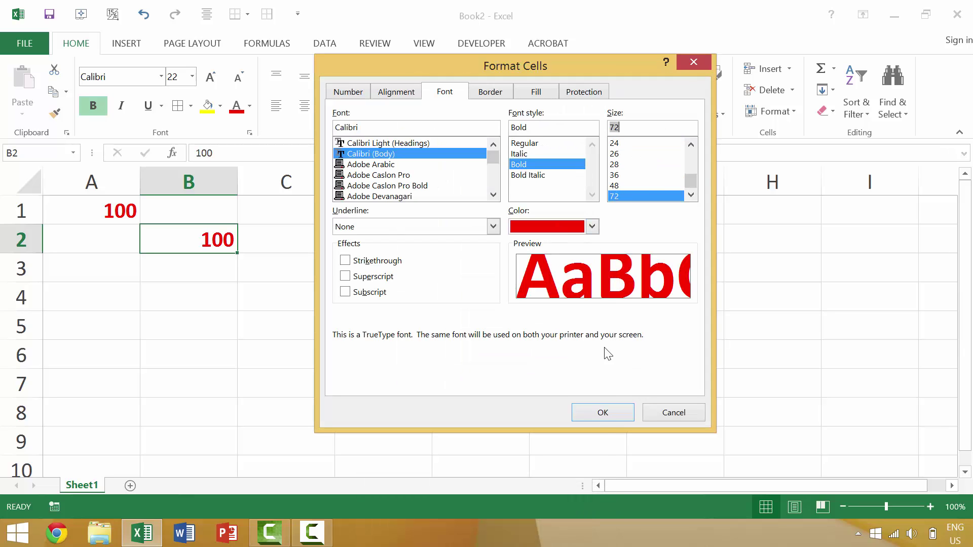
left_click(602, 416)
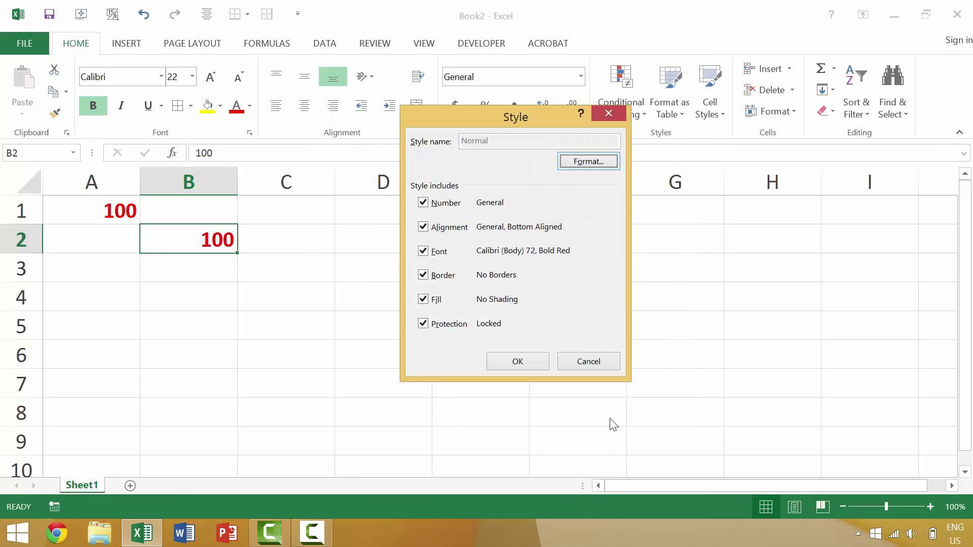
left_click(524, 363)
scroll(558, 337, "down", 5)
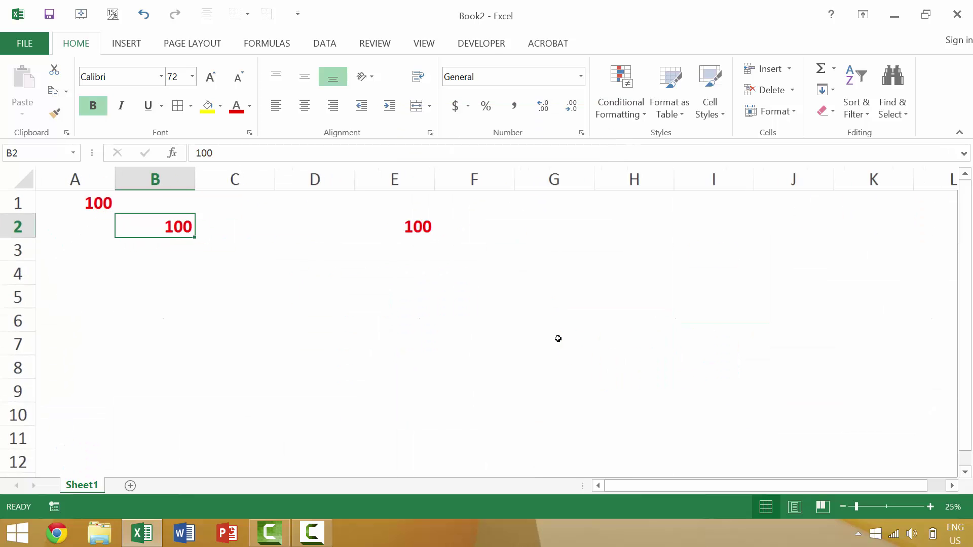
scroll(558, 338, "up", 3)
scroll(558, 338, "down", 1)
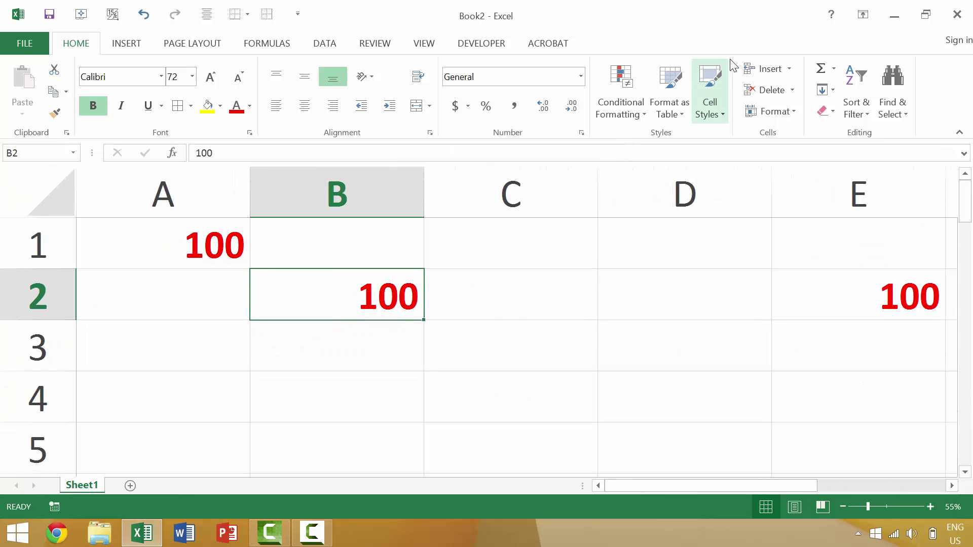
Reset the Normal style's font to 11 point in black
left_click(719, 113)
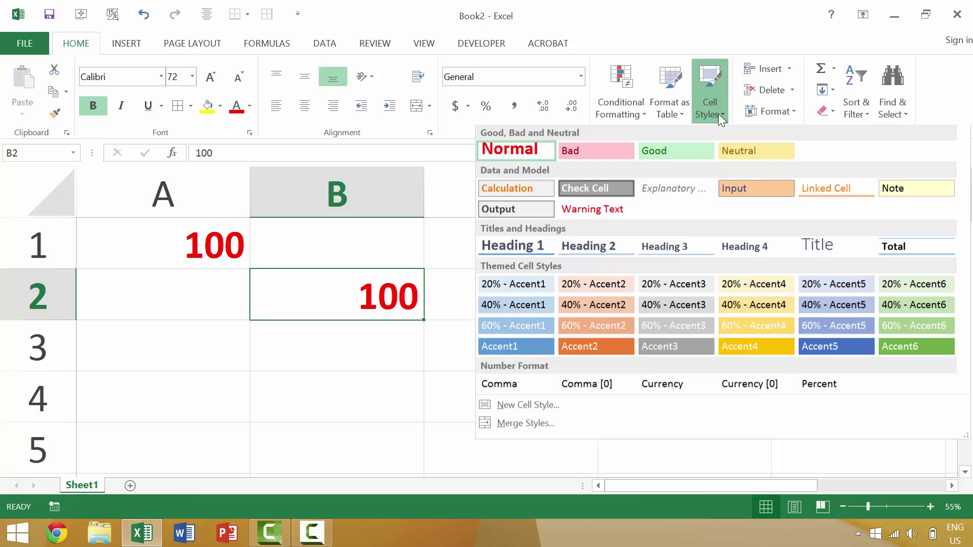
right_click(505, 147)
left_click(535, 177)
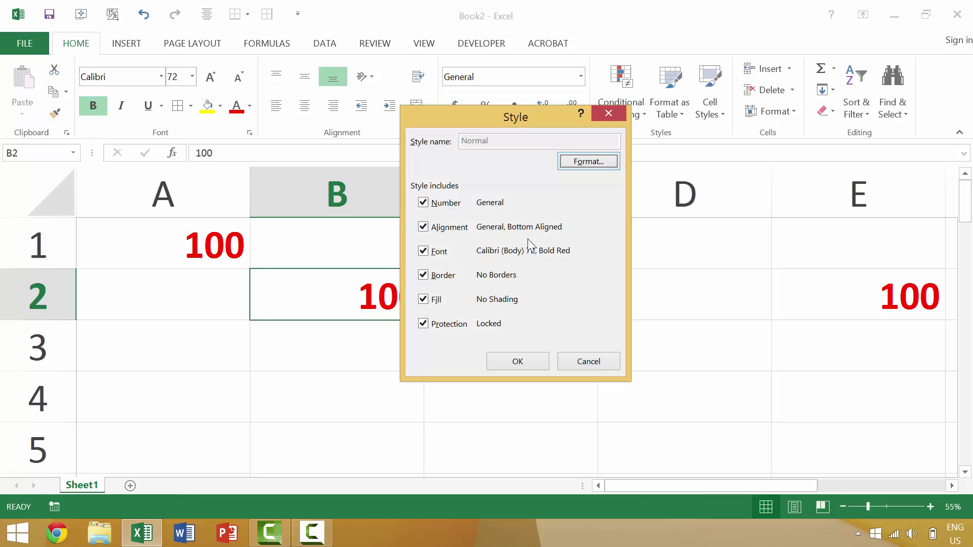
left_click(588, 161)
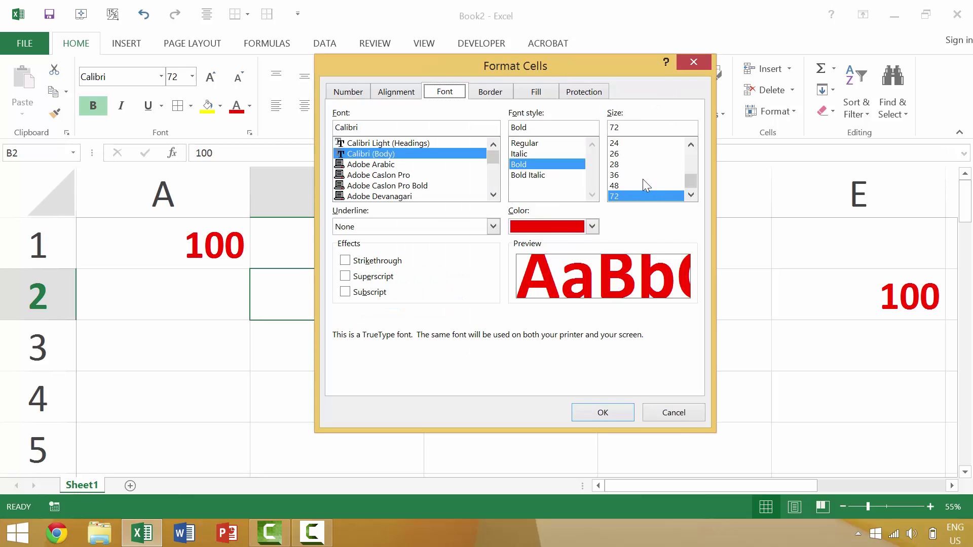
scroll(643, 182, "up", 4)
left_click(627, 175)
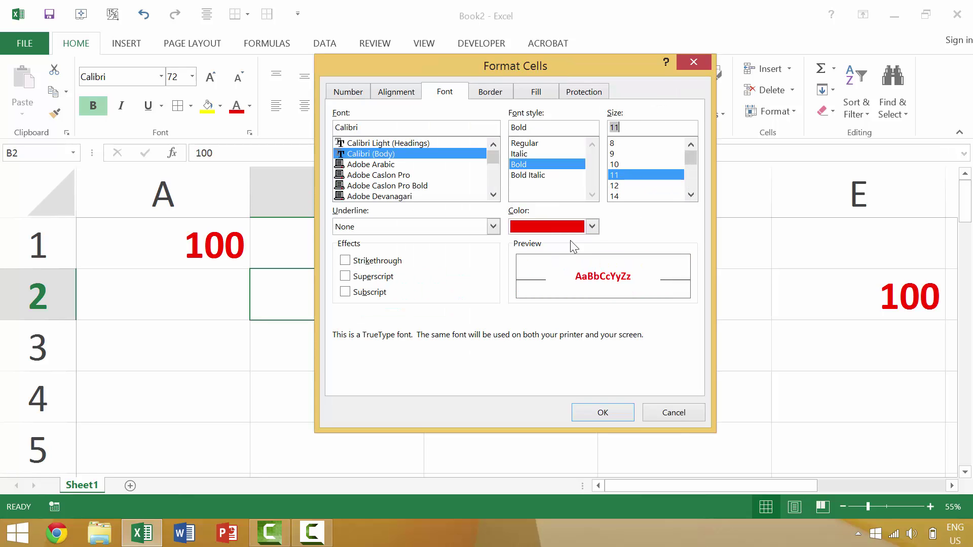
left_click(591, 226)
left_click(530, 279)
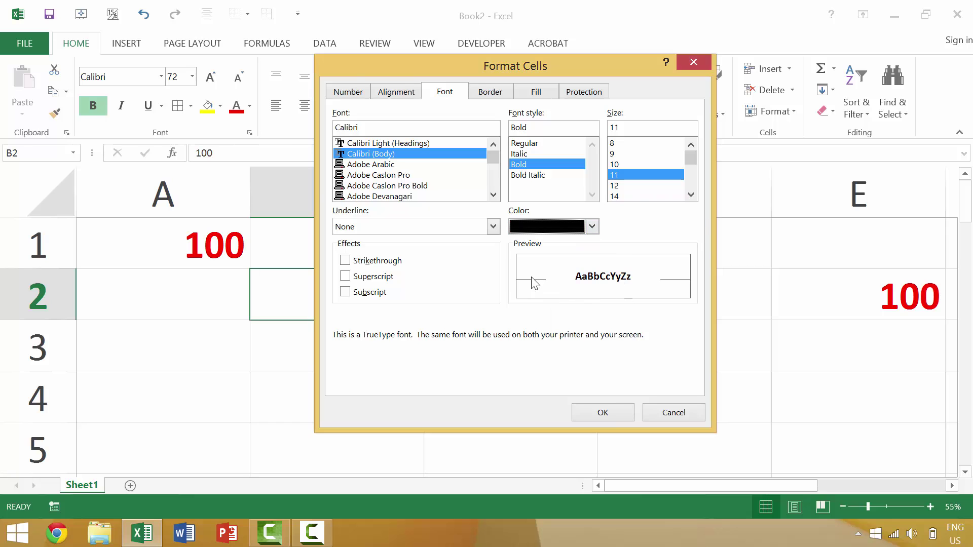
left_click(604, 414)
left_click(525, 362)
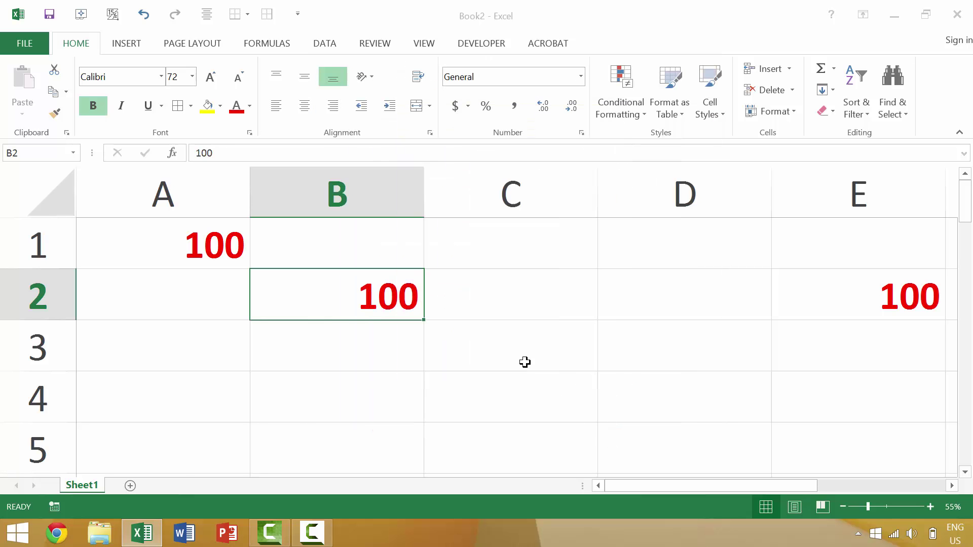
Switch the Normal style's font from Calibri to Minion Pro SmBd
scroll(309, 280, "up", 6)
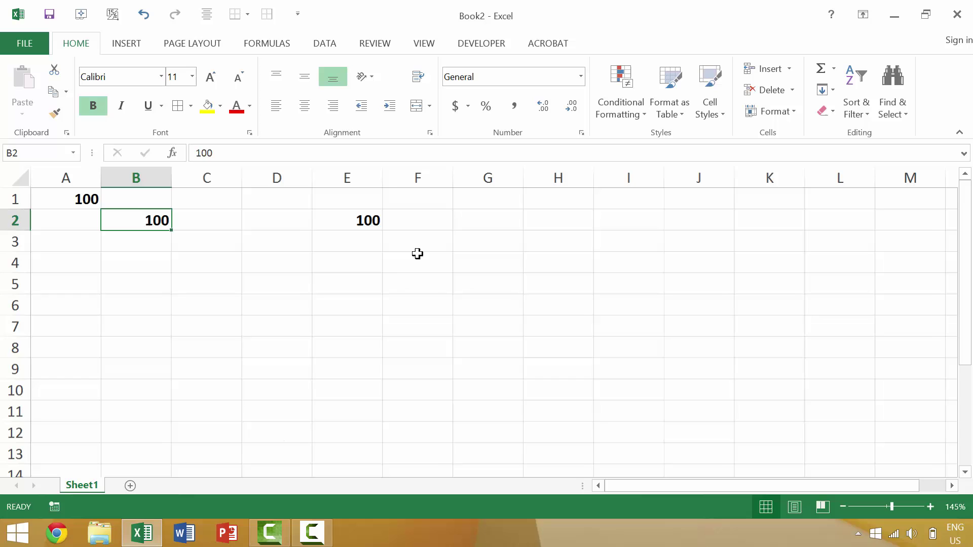
key("alt")
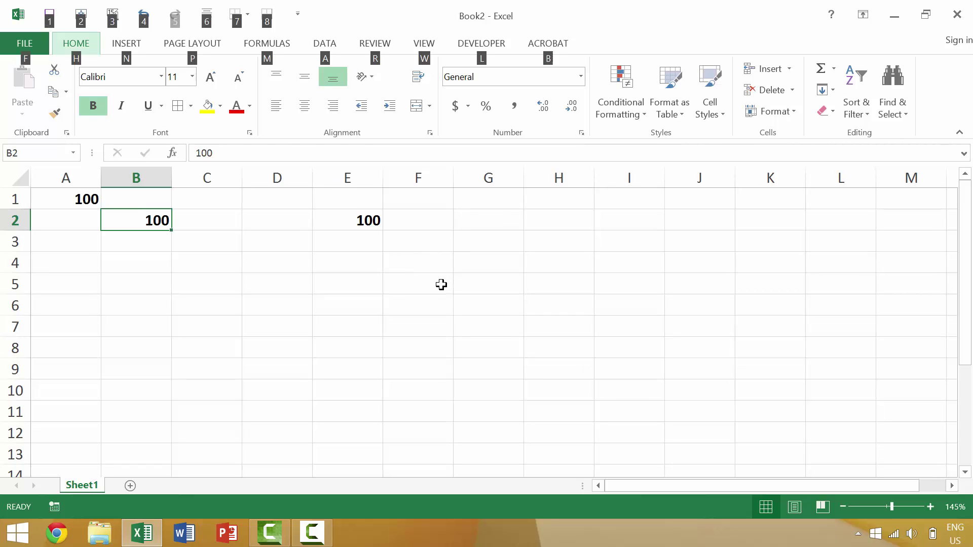
key("h")
key("j")
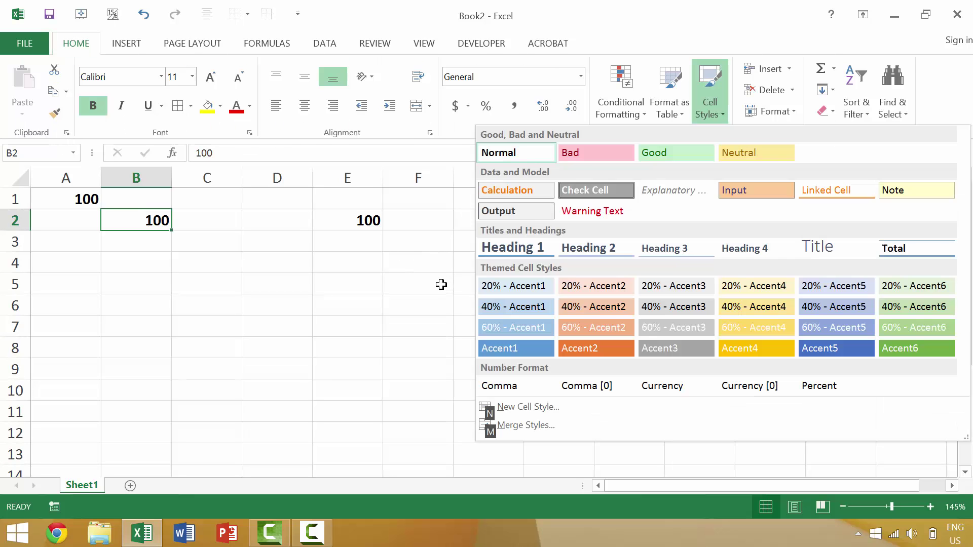
right_click(535, 155)
left_click(557, 184)
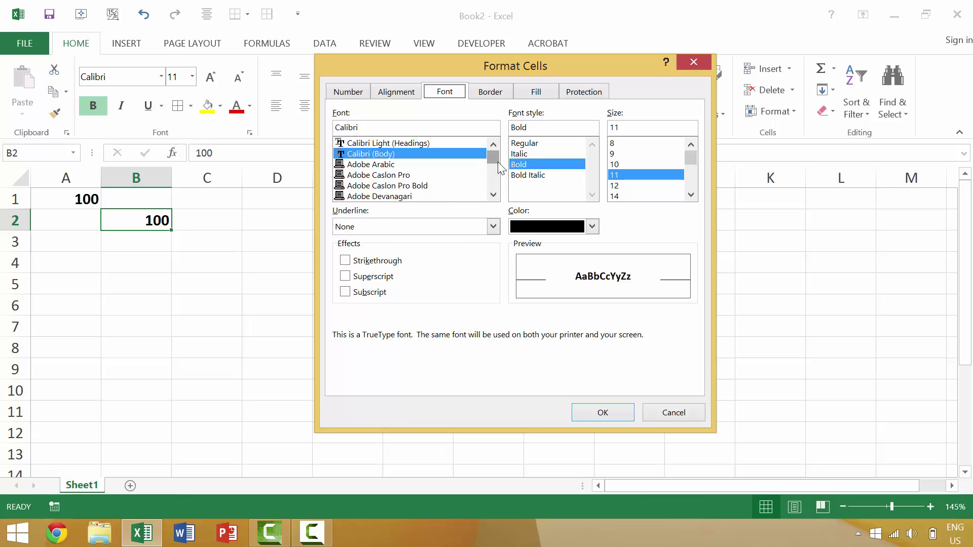
left_click_drag(500, 167, 500, 183)
left_click(392, 197)
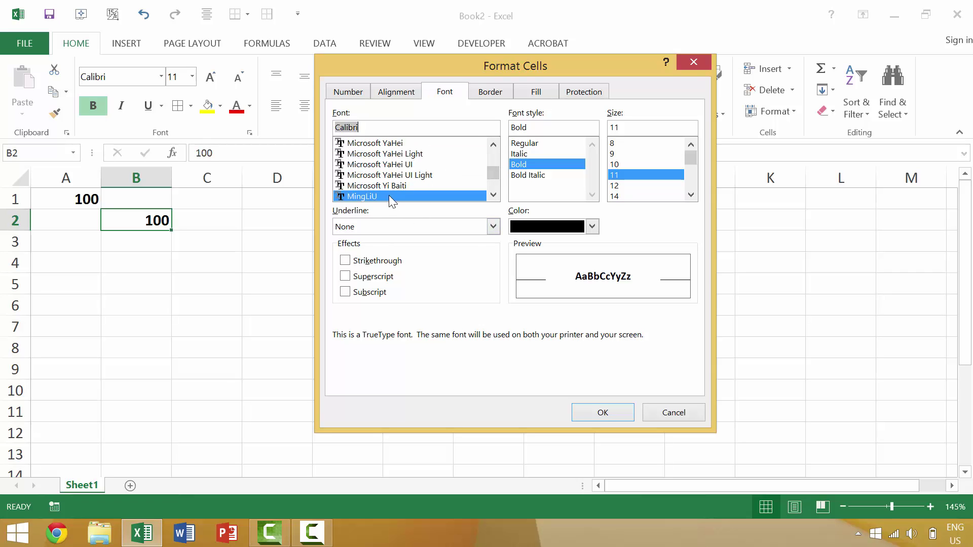
left_click(494, 196)
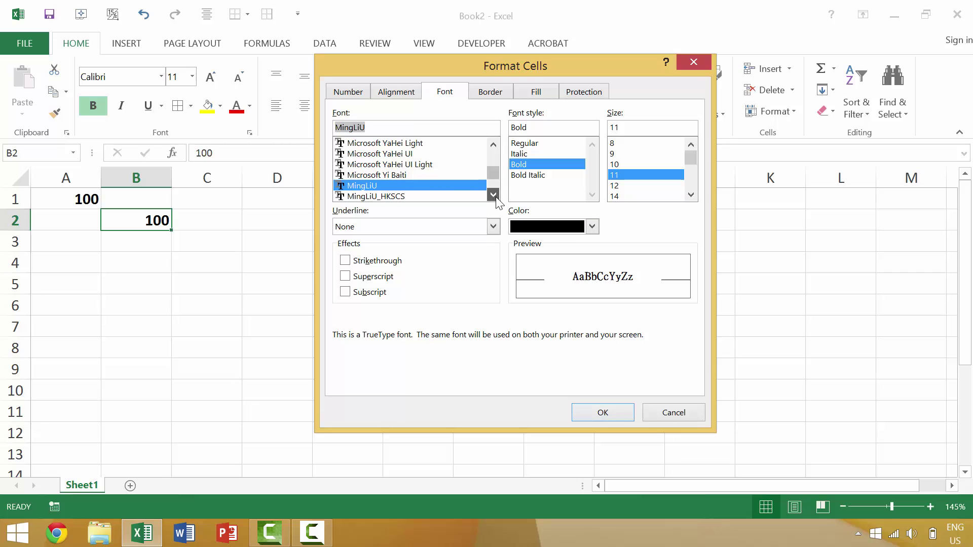
left_click(494, 196)
left_click(494, 196)
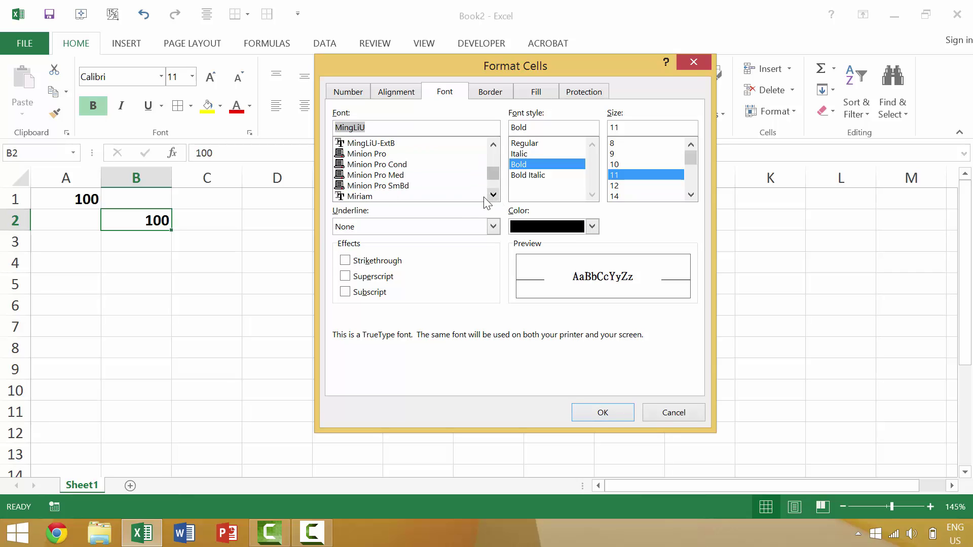
left_click(413, 189)
left_click(602, 410)
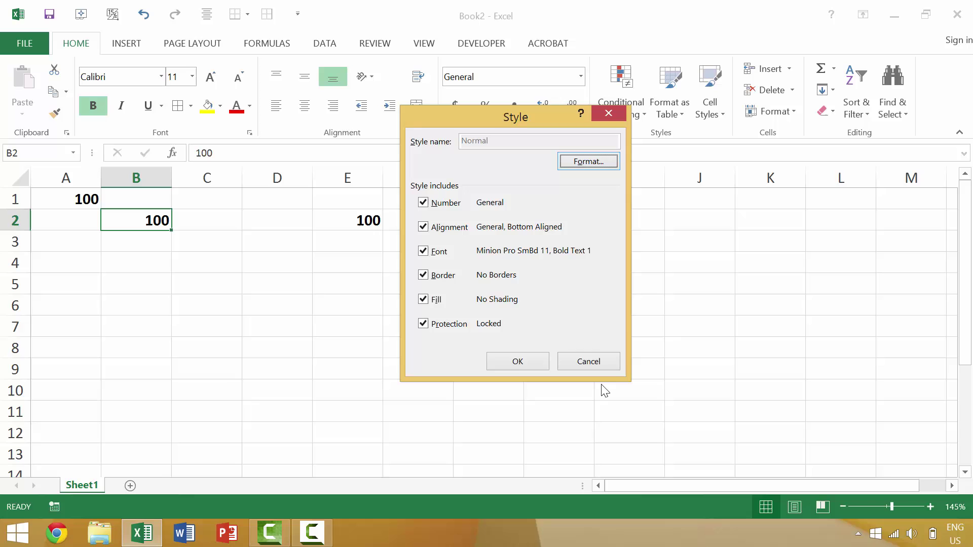
left_click(517, 361)
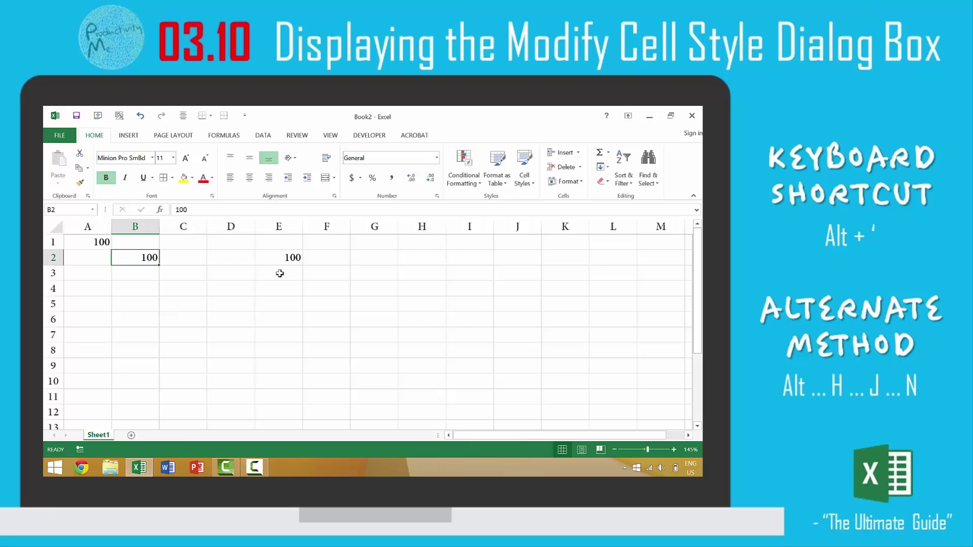
Open the Normal style's font settings and close them unchanged
key("alt+apostrophe")
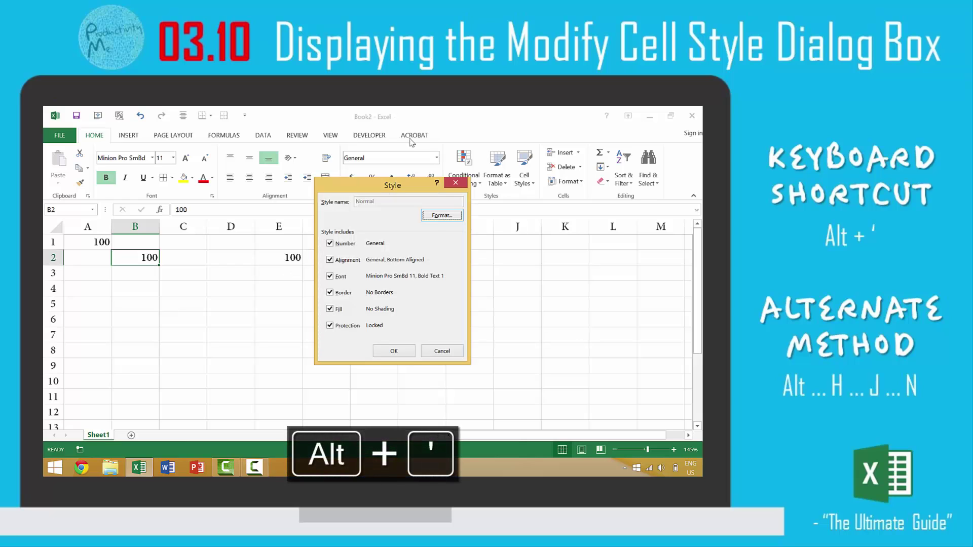
left_click(432, 215)
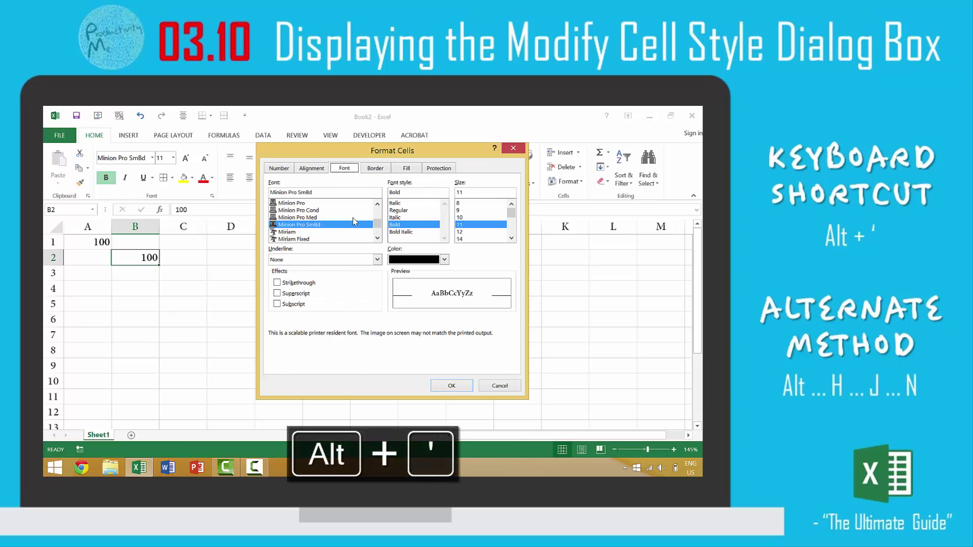
left_click(454, 391)
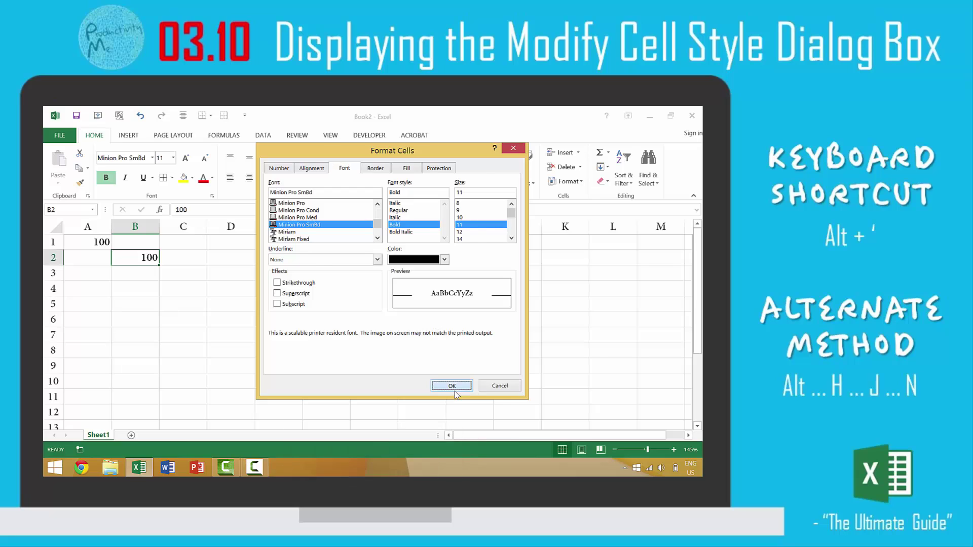
key("Return")
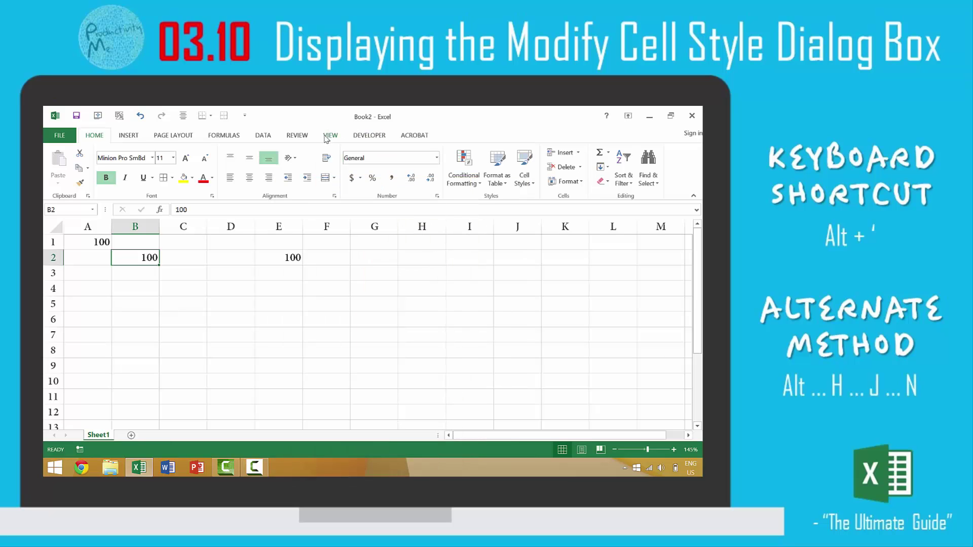
Set the Normal style's font size to 48 pt
left_click(536, 179)
right_click(386, 211)
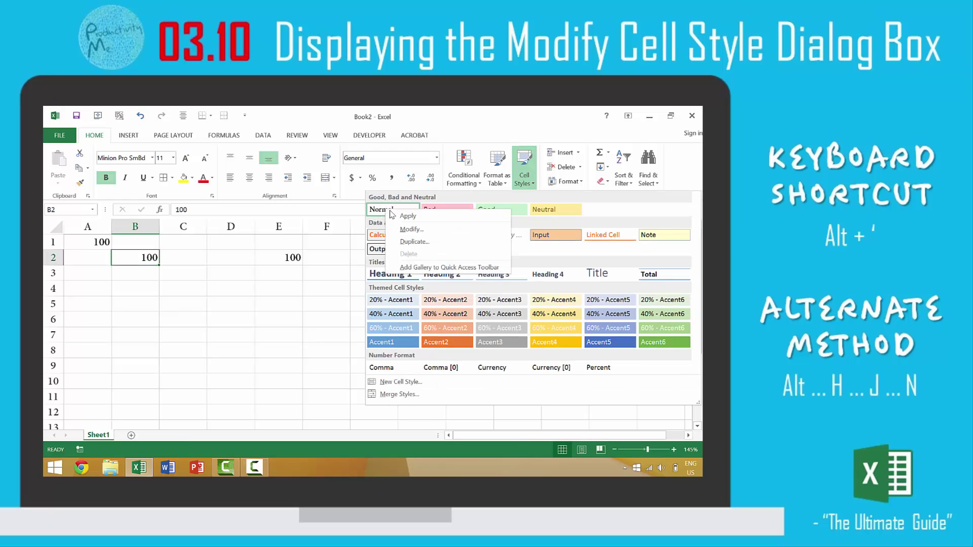
left_click(410, 230)
left_click(439, 215)
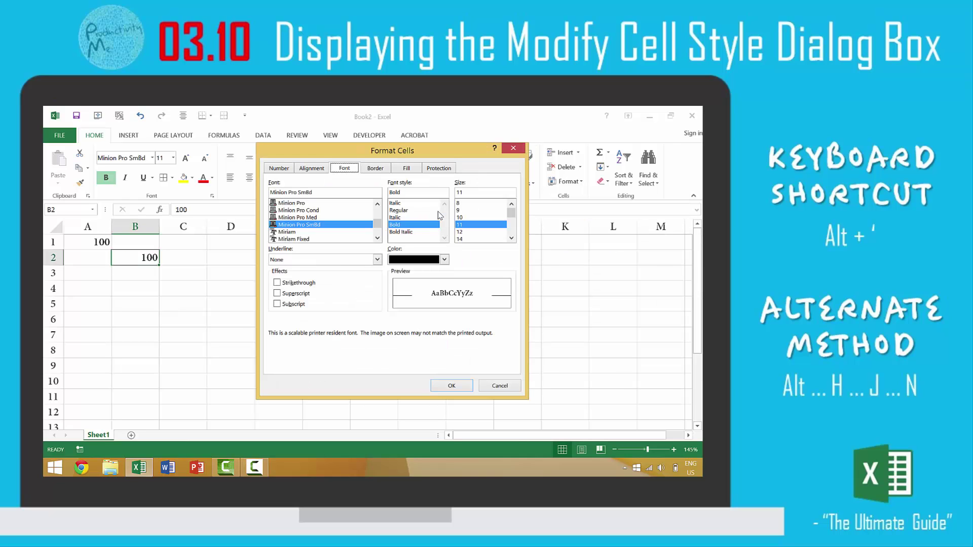
scroll(461, 233, "down", 3)
left_click(459, 231)
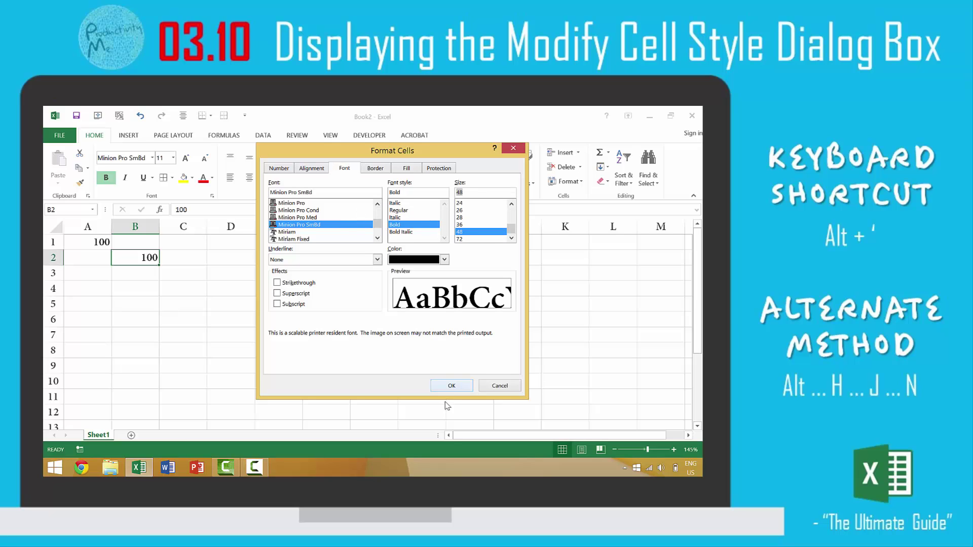
left_click(453, 387)
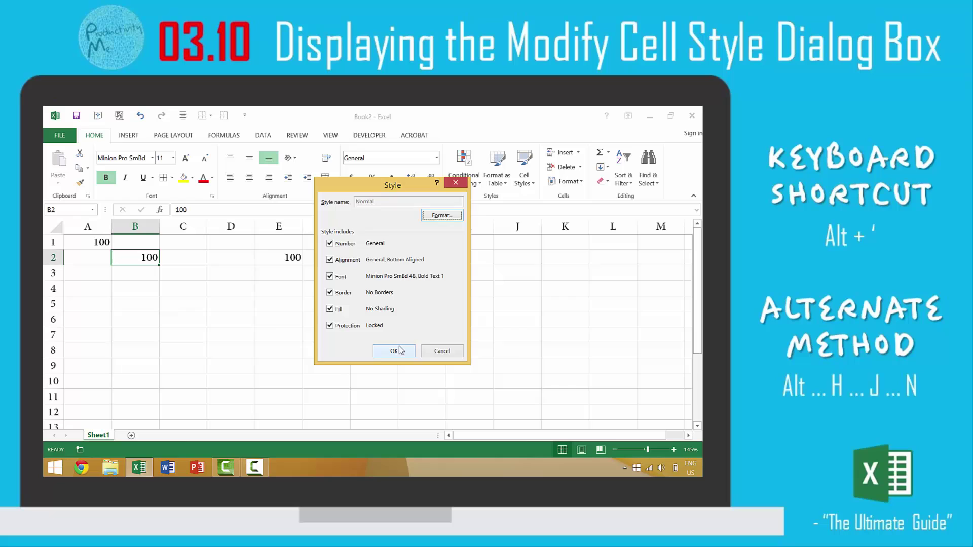
left_click(394, 350)
Lower the Normal style's Minion Pro SmBd font to 26 pt in the Font settings
scroll(402, 342, "down", 8)
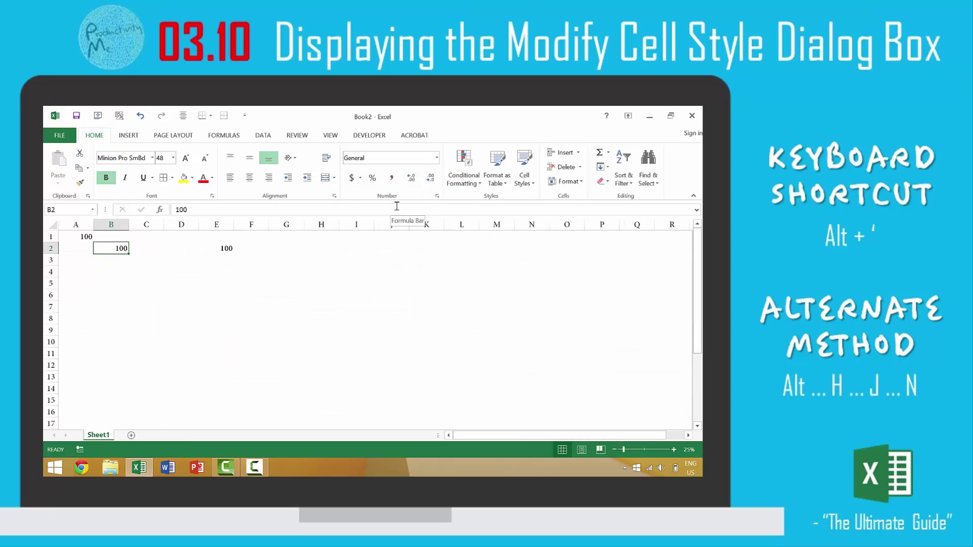
key("alt")
key("j")
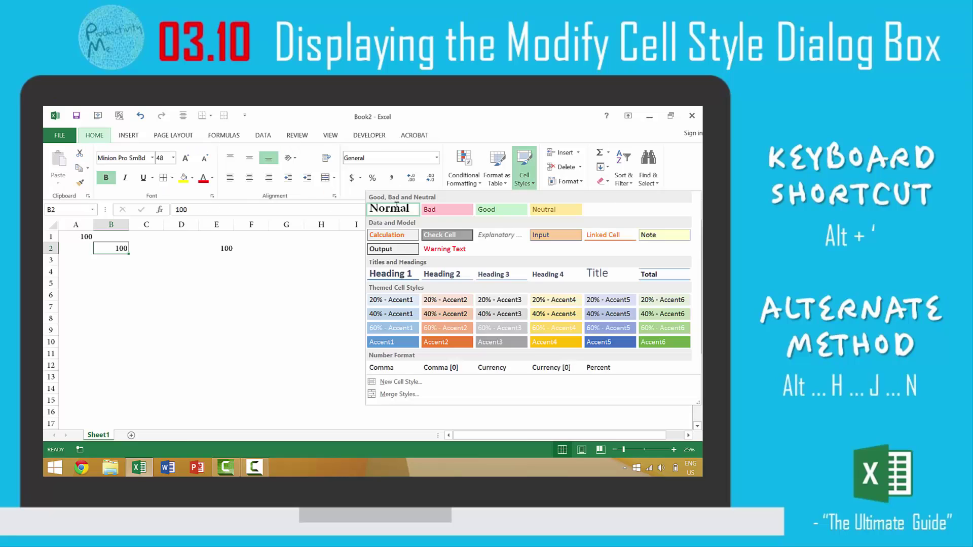
key("n")
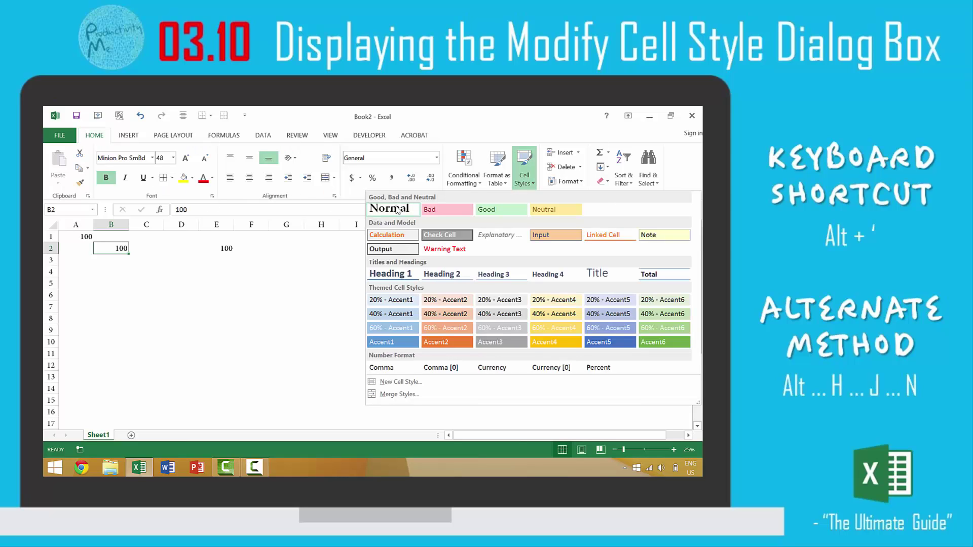
right_click(396, 211)
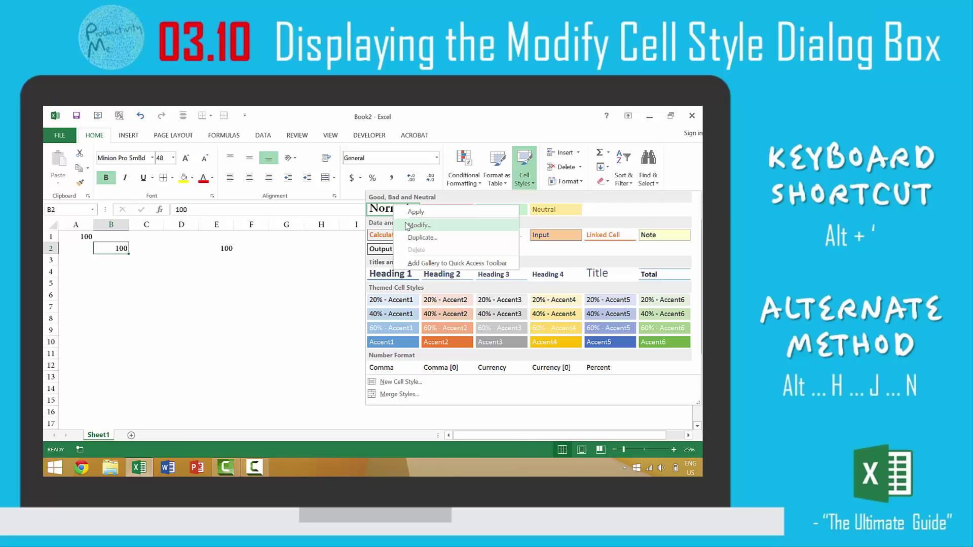
left_click(424, 222)
left_click(425, 222)
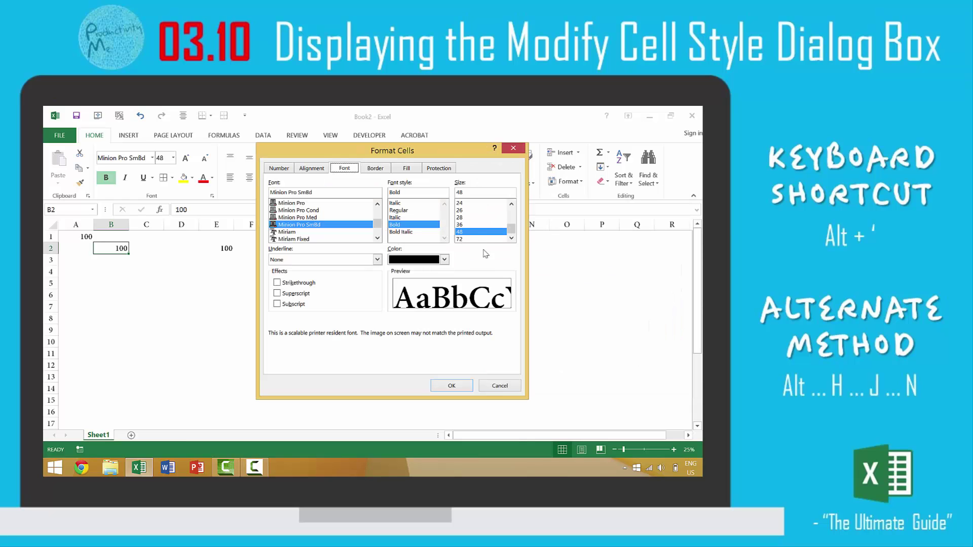
left_click(471, 212)
left_click(455, 386)
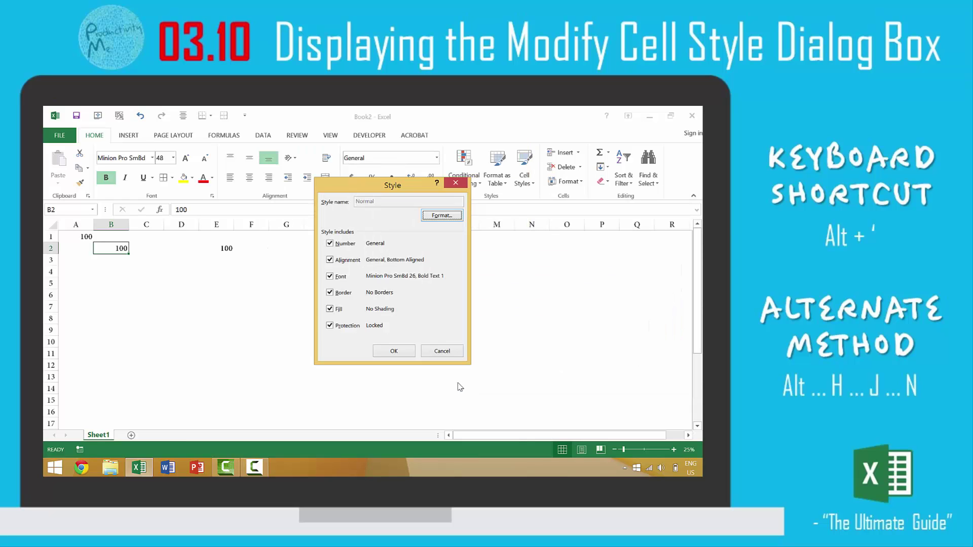